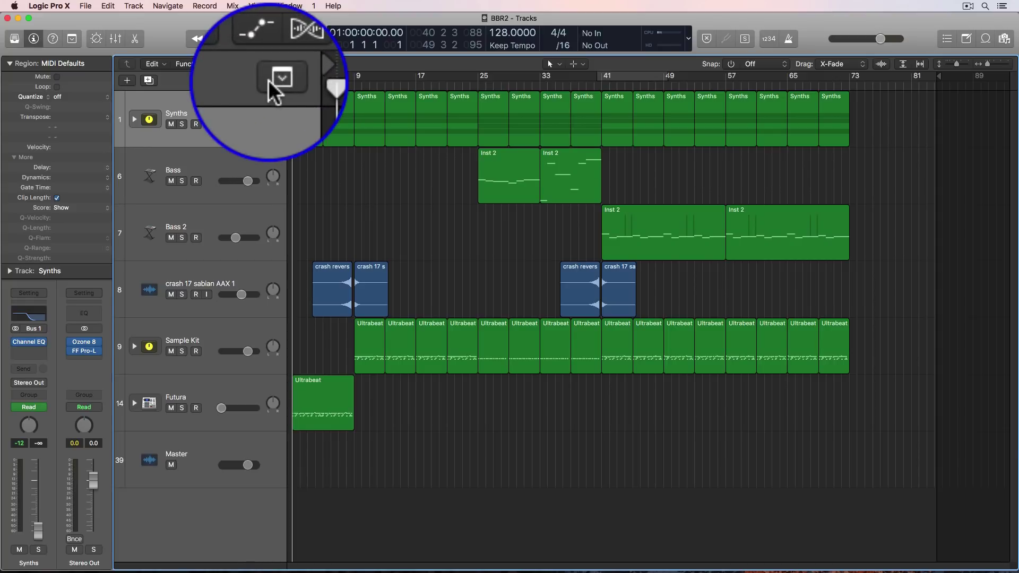
click(280, 80)
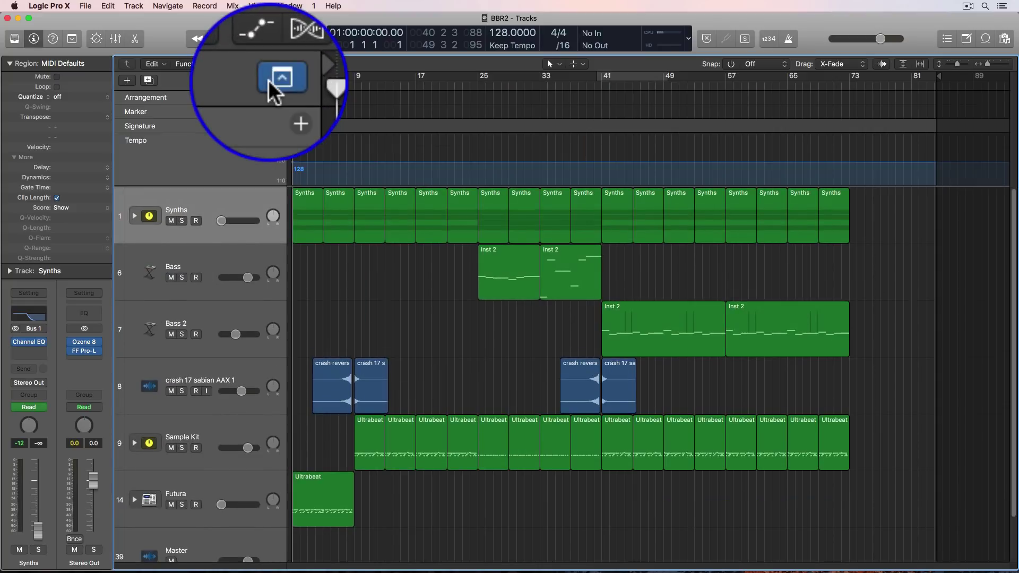
click(274, 83)
click(274, 83)
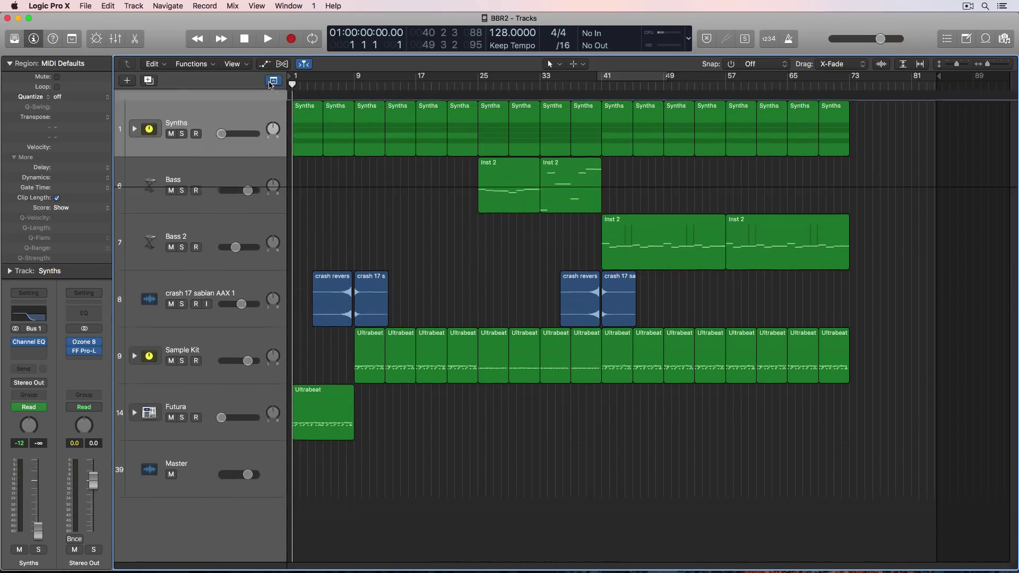
click(273, 83)
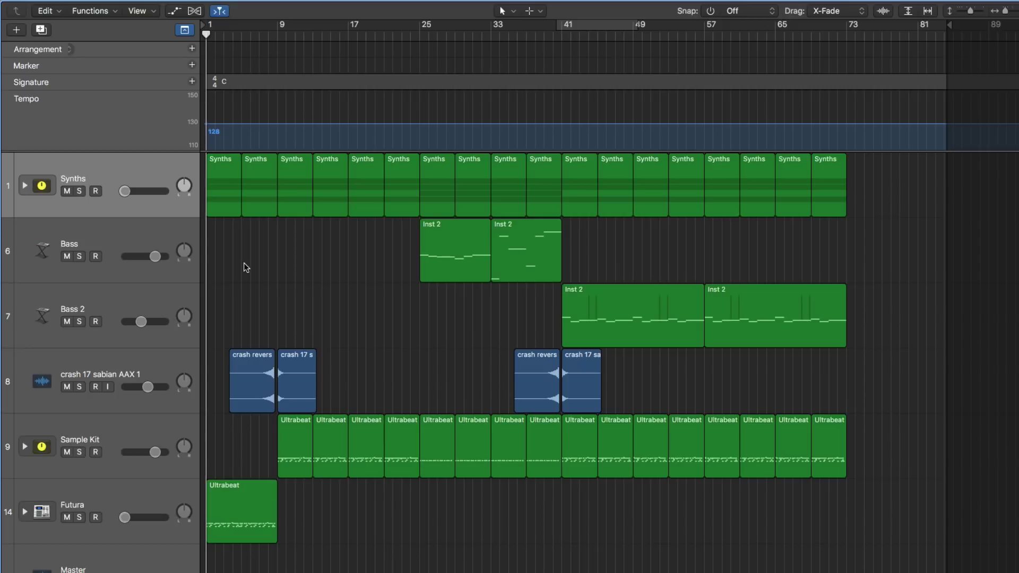
key(space)
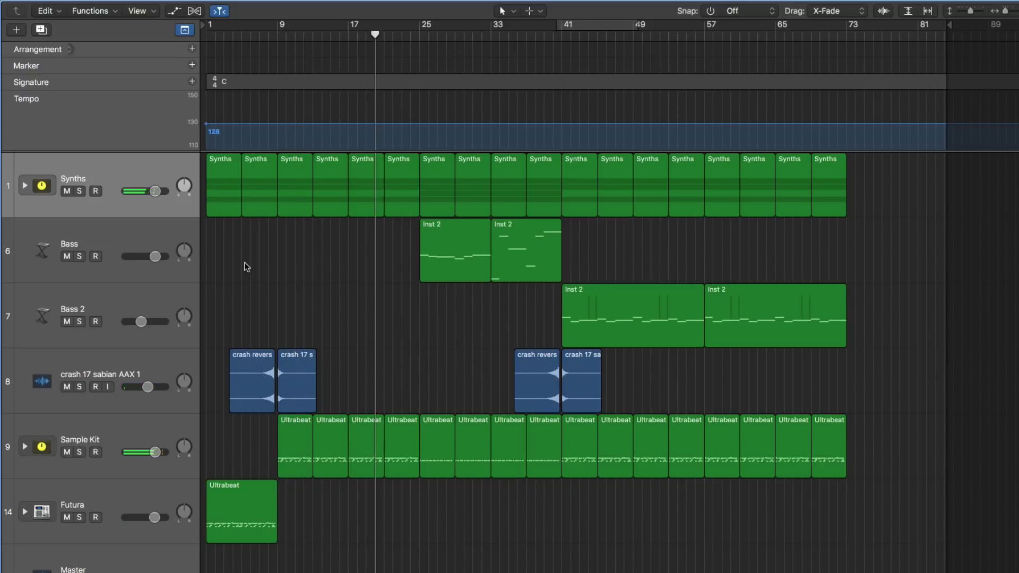
key(period)
key(period)
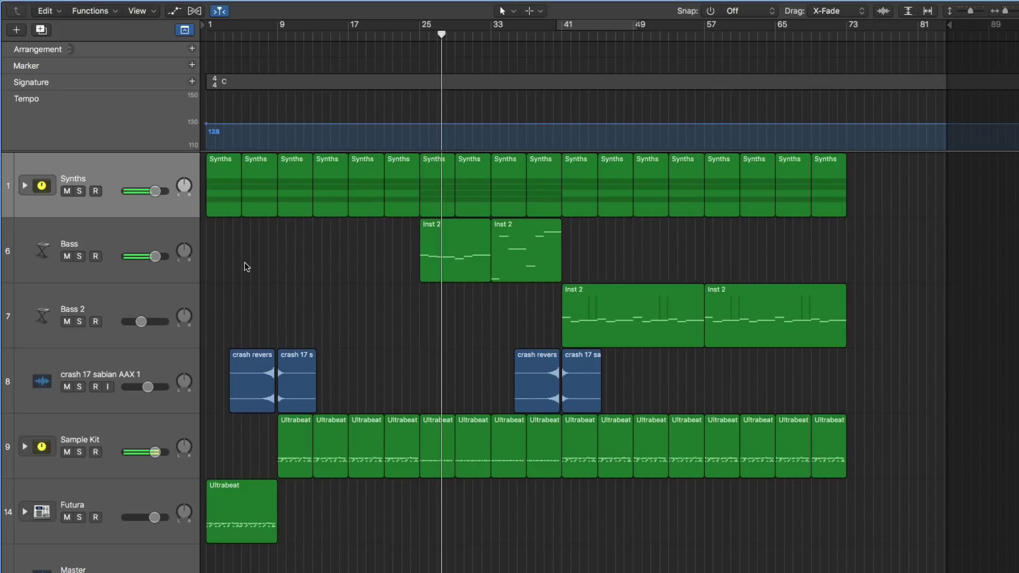
key(period)
key(period)
key(comma)
key(comma)
key(comma)
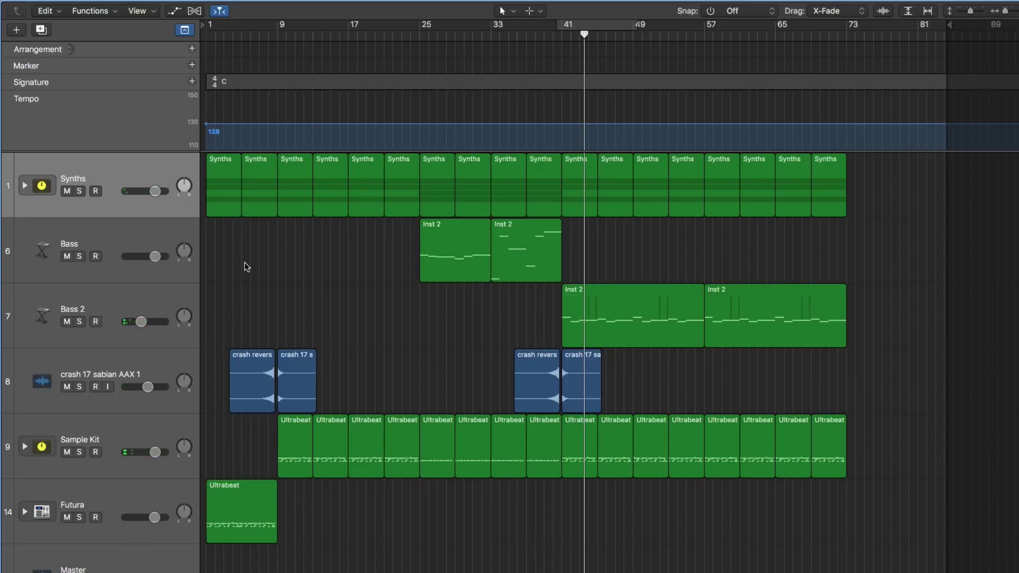
drag(305, 510, 431, 175)
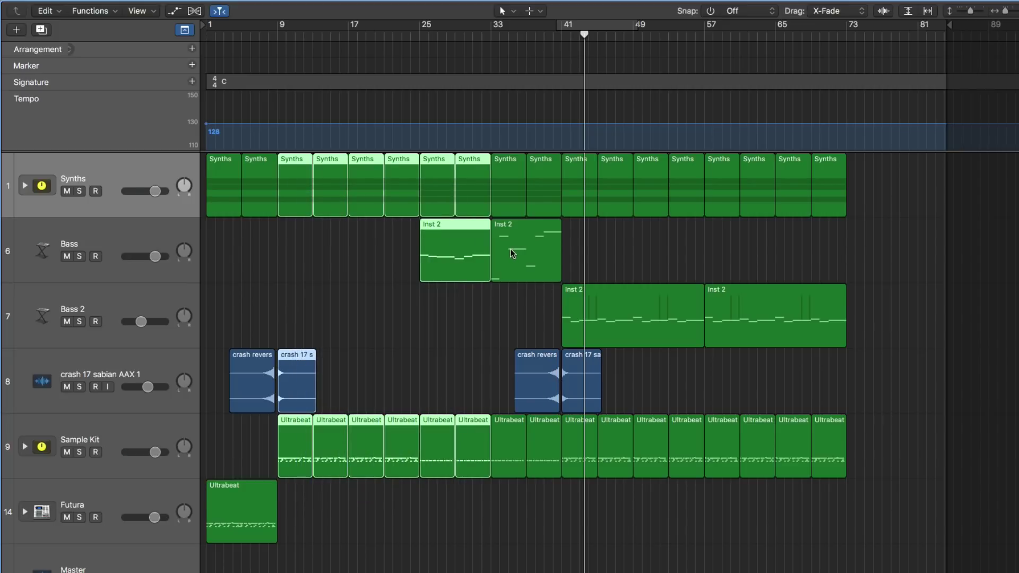
click(480, 330)
key(Return)
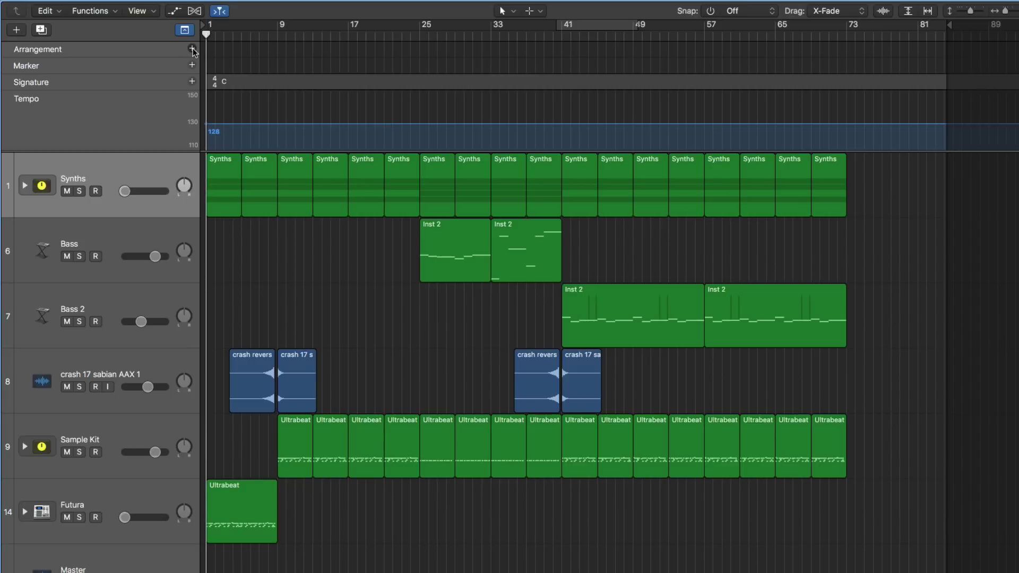
- Add an Intro arrangement marker at bar 1, keeping the Intro name
click(192, 49)
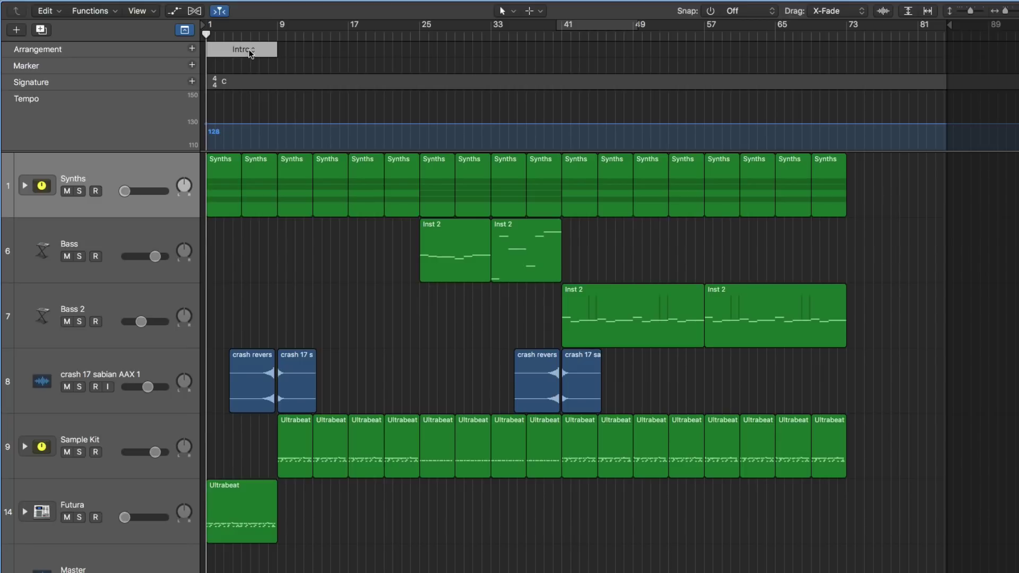
key(super+Right)
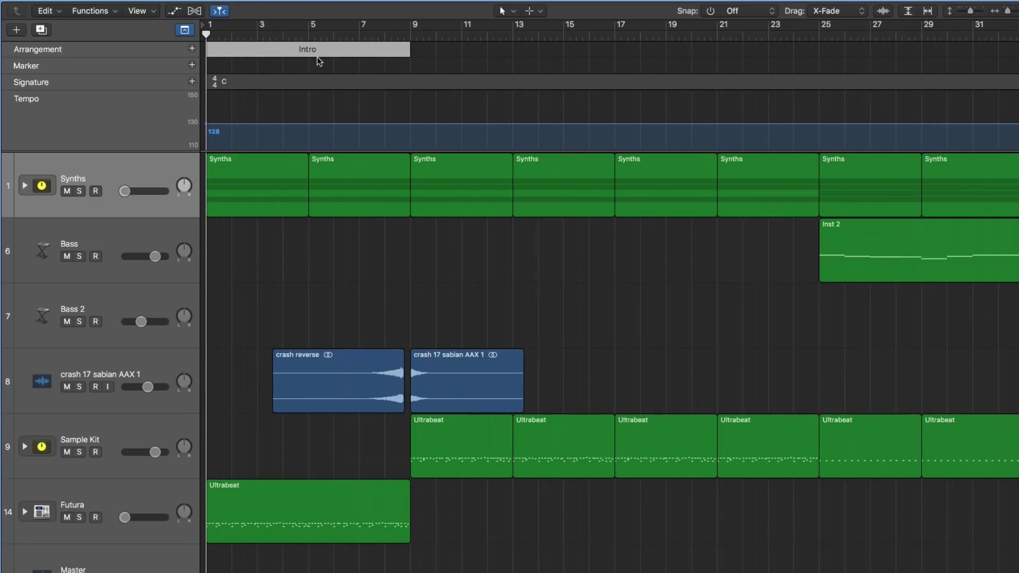
click(313, 49)
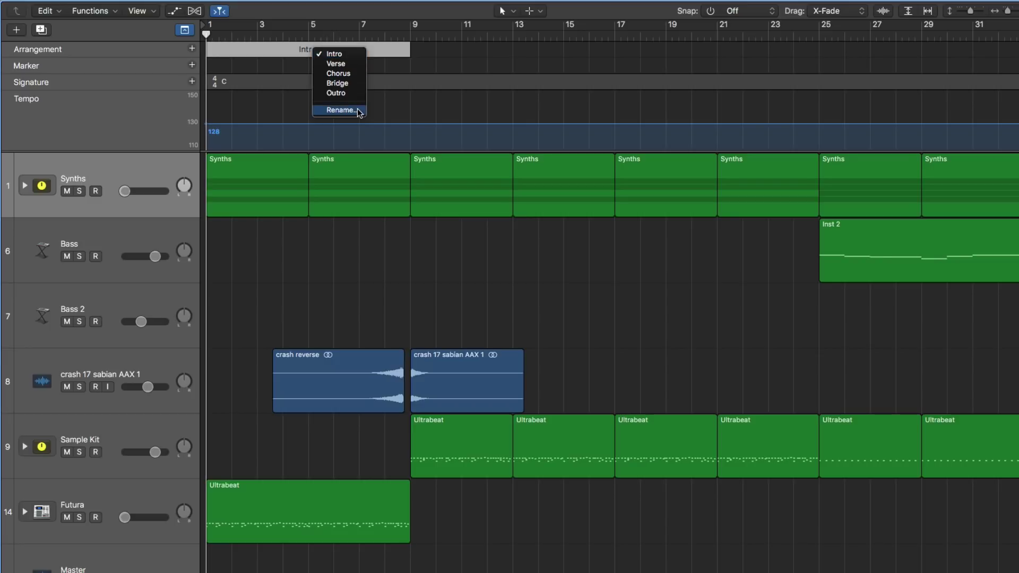
click(271, 58)
- Add a second marker after Intro, spanning bars 9–17, and rename it 'Instrumental Section'
click(413, 32)
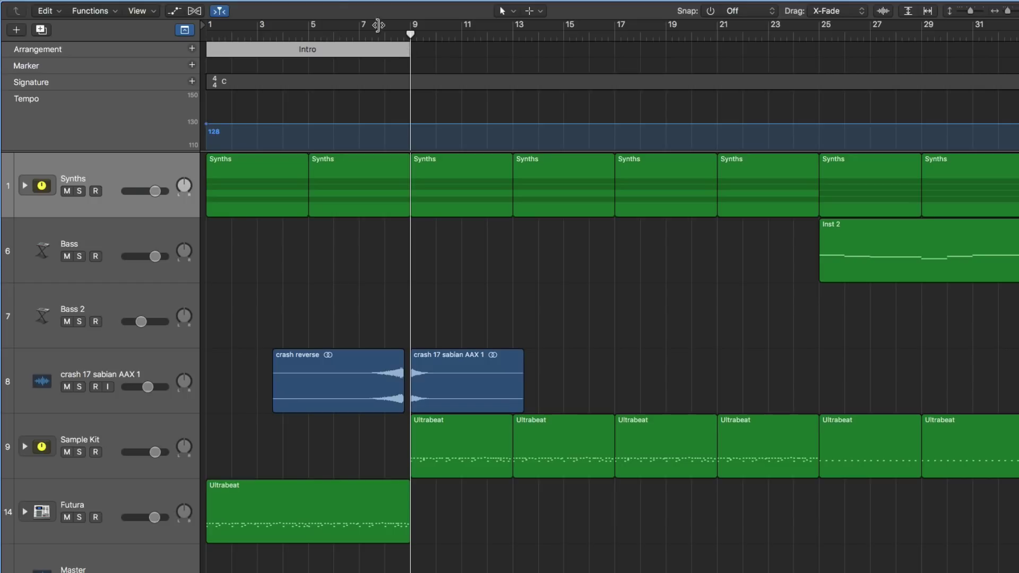
click(192, 49)
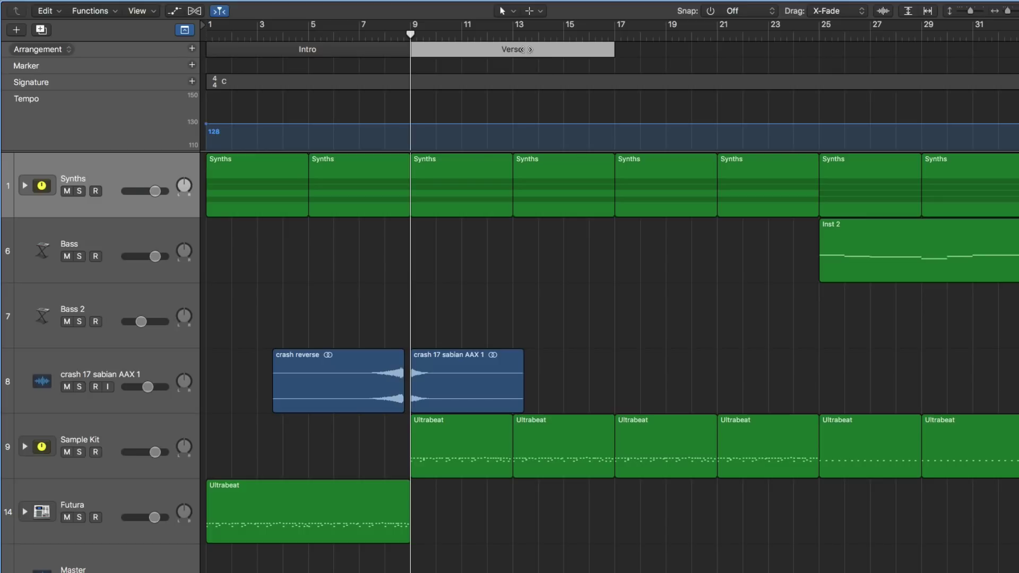
click(521, 50)
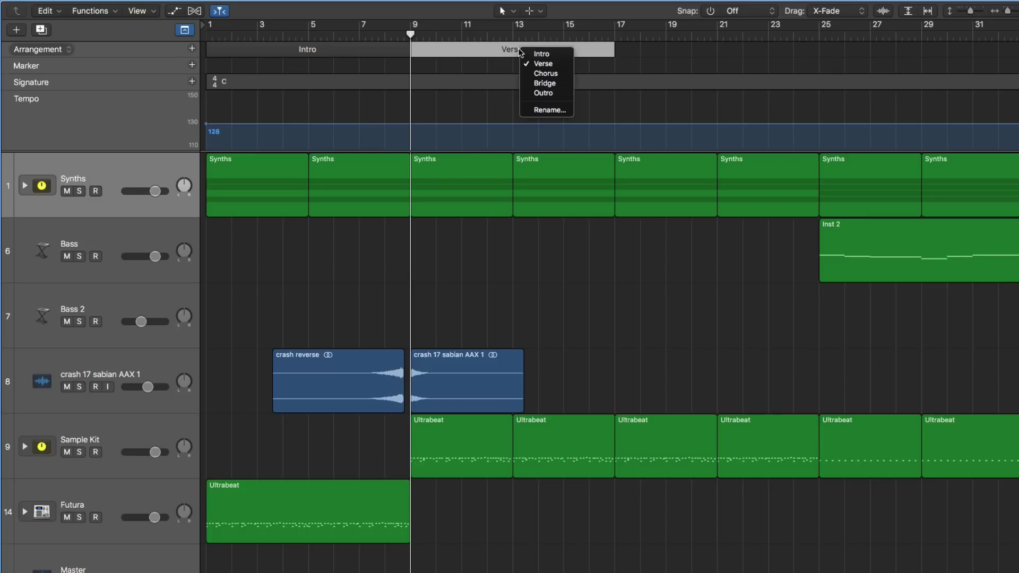
click(548, 110)
text(new)
key(BackSpace)
key(BackSpace)
key(BackSpace)
text(Instrumental Section)
key(Return)
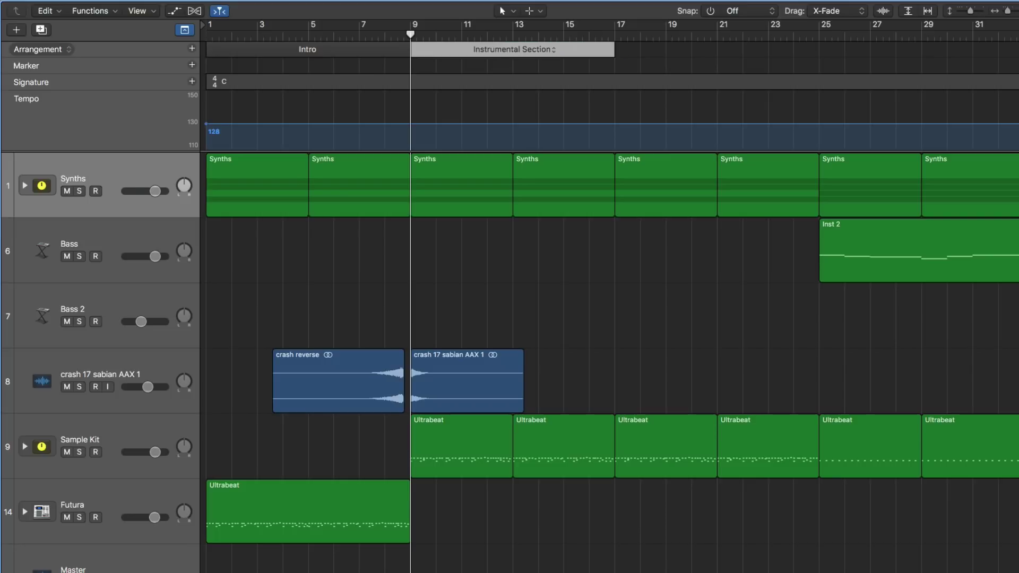
scroll(699, 111, right, 2)
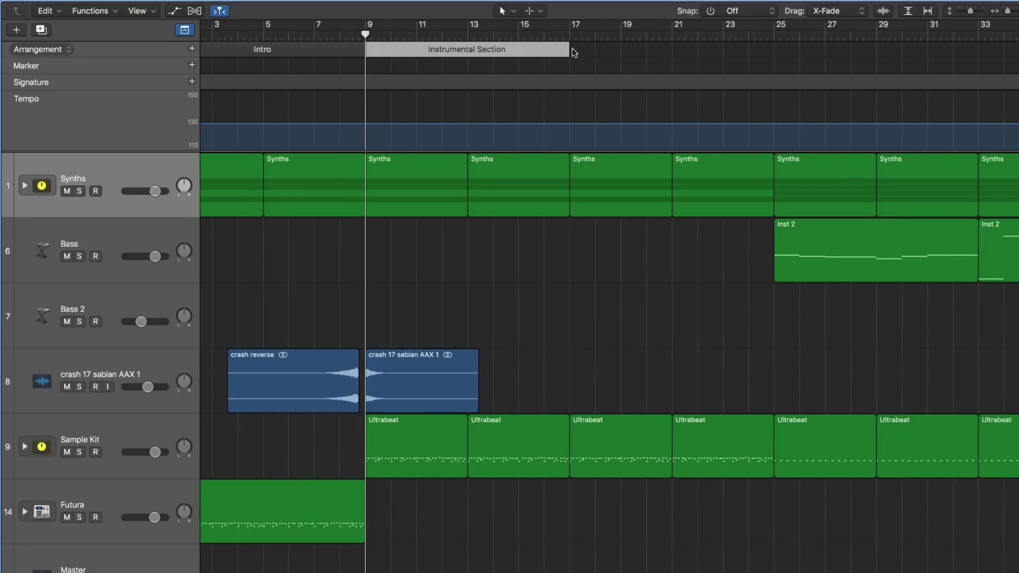
- Stretch Instrumental Section to bar 25 and add a Verse marker there
mouse_move(569, 50)
mouse_down()
mouse_move(809, 52)
mouse_move(773, 50)
mouse_up()
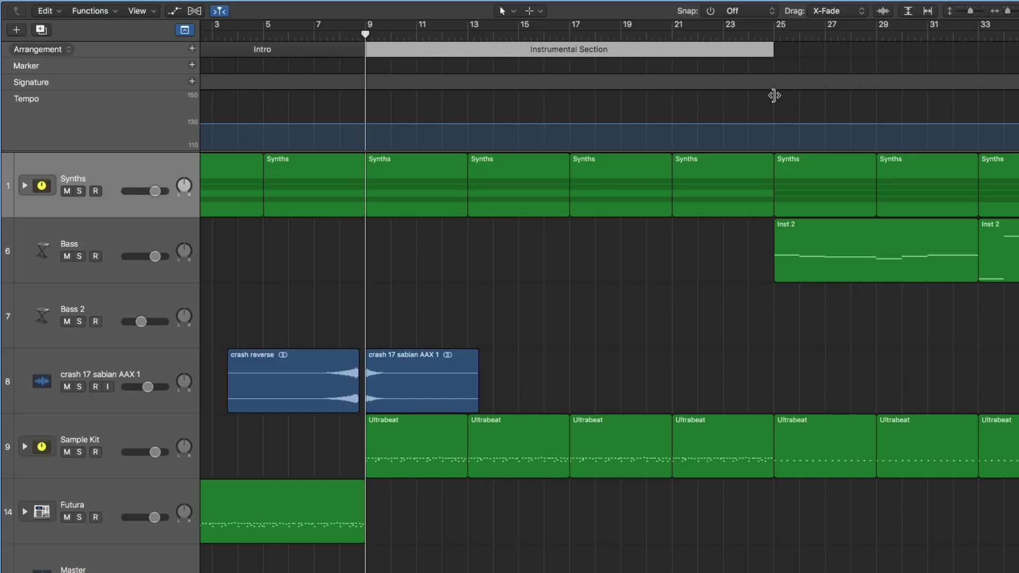
scroll(762, 70, down, 4)
scroll(761, 71, down, 2)
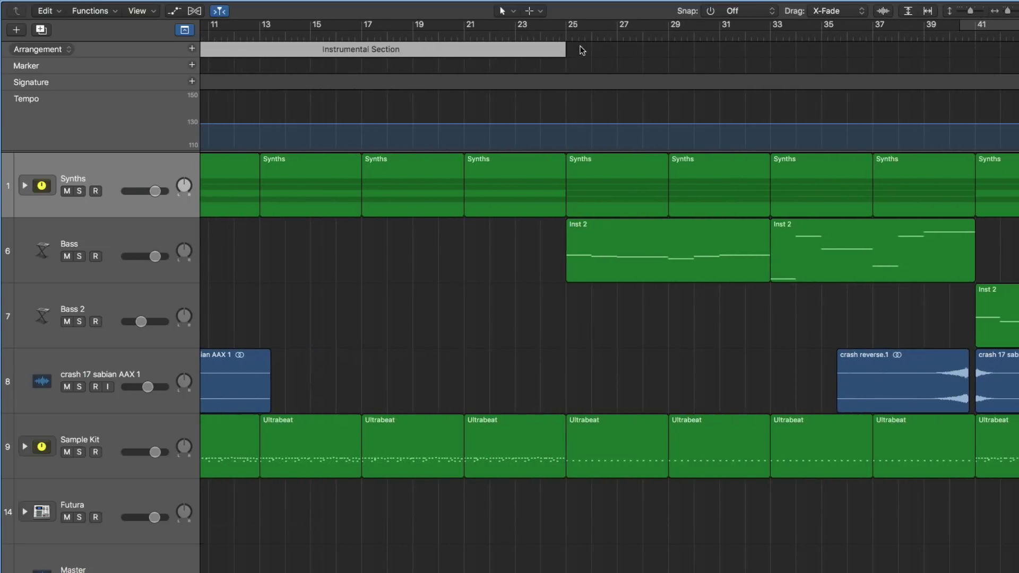
click(572, 40)
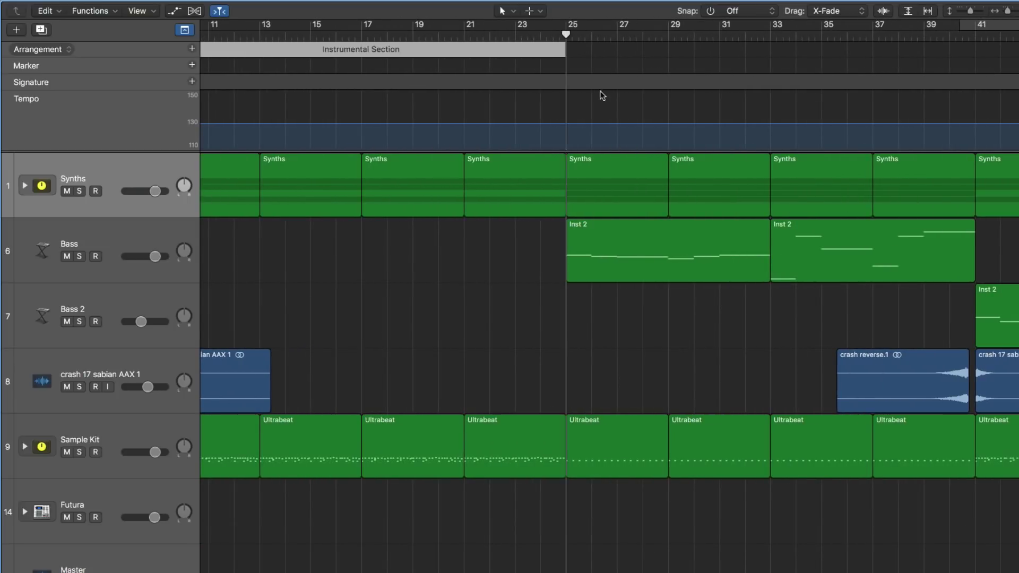
click(191, 49)
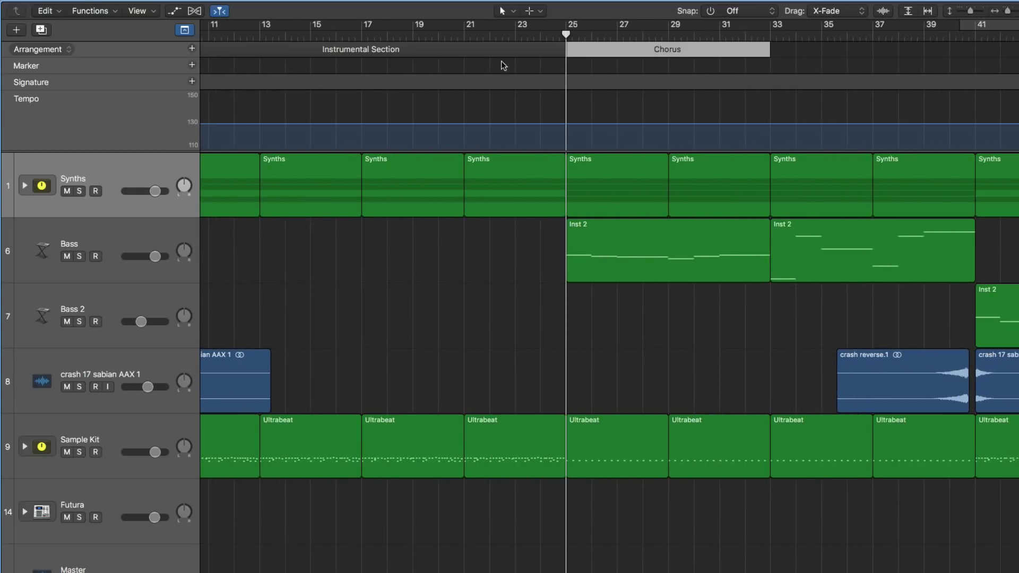
click(678, 50)
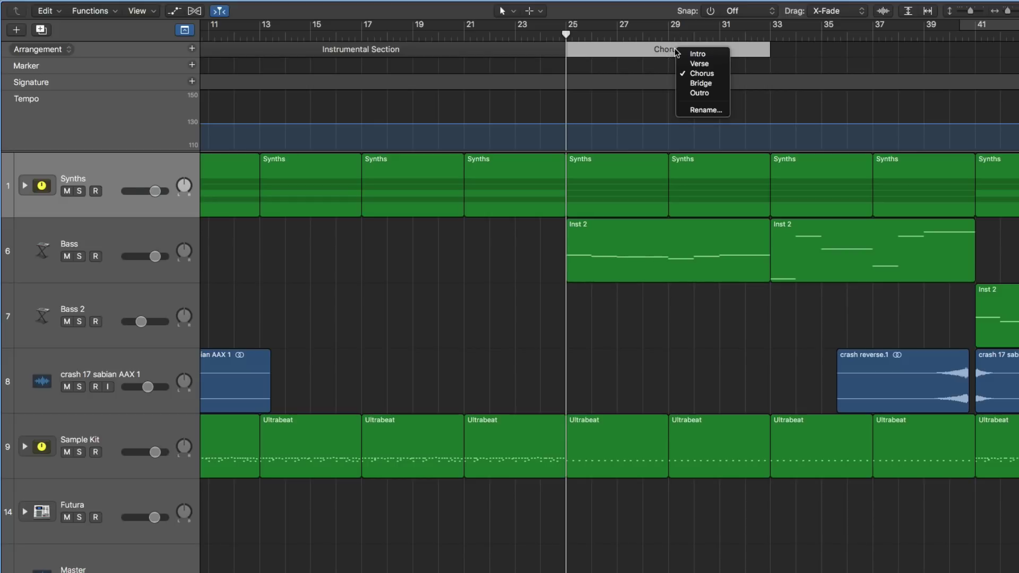
click(700, 65)
scroll(674, 109, down, 4)
scroll(674, 112, right, 2)
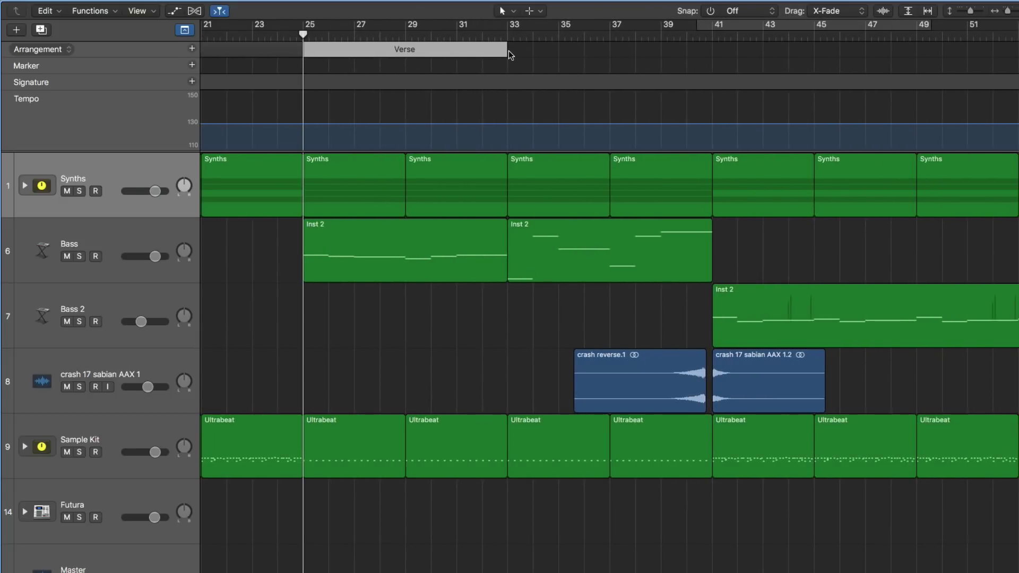
- Extend Verse to bar 41, then add a Chorus marker spanning bars 41 to 73
drag(506, 50, 711, 51)
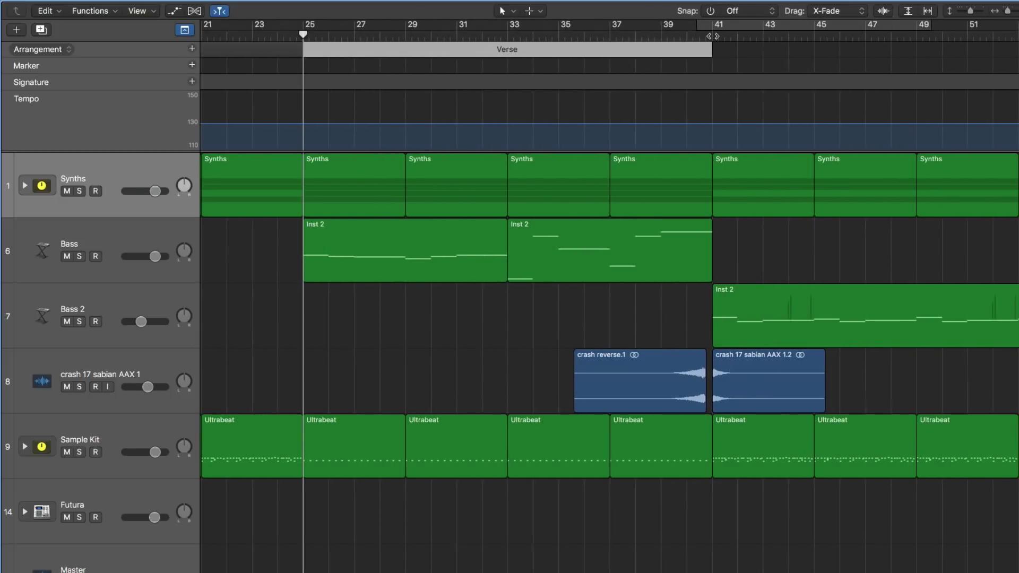
click(713, 35)
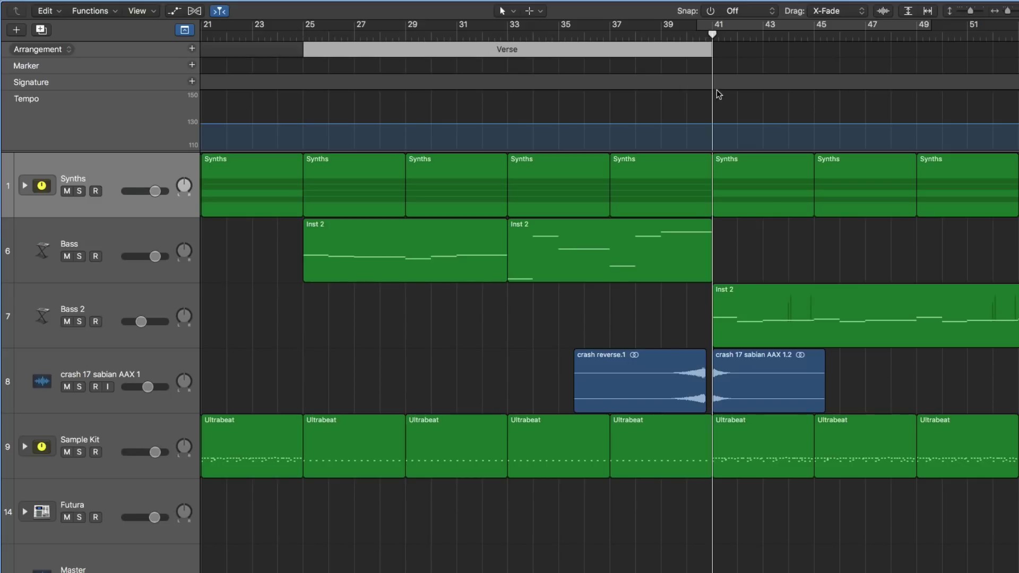
click(192, 49)
scroll(833, 68, right, 5)
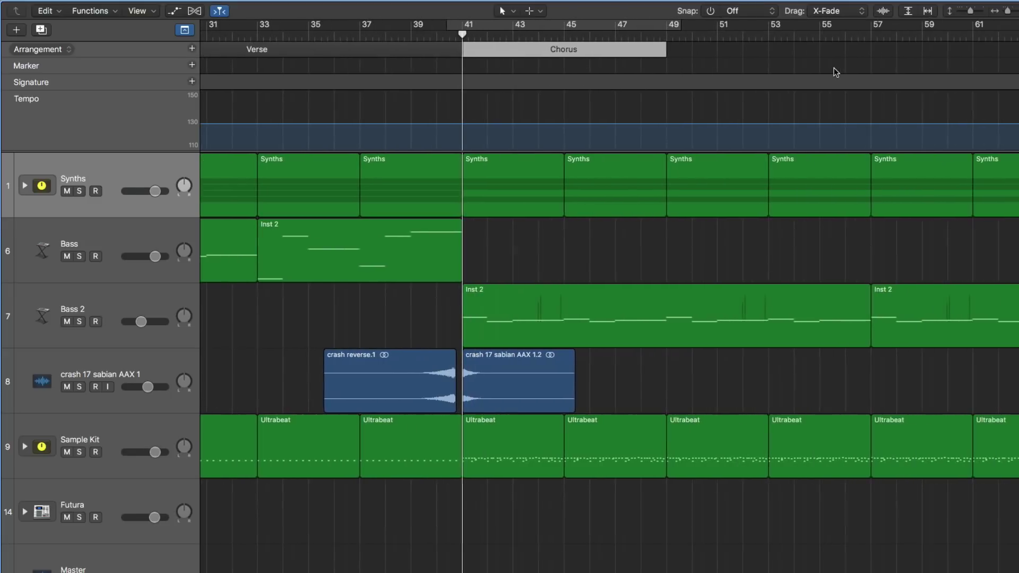
scroll(833, 68, right, 5)
scroll(655, 55, left, 5)
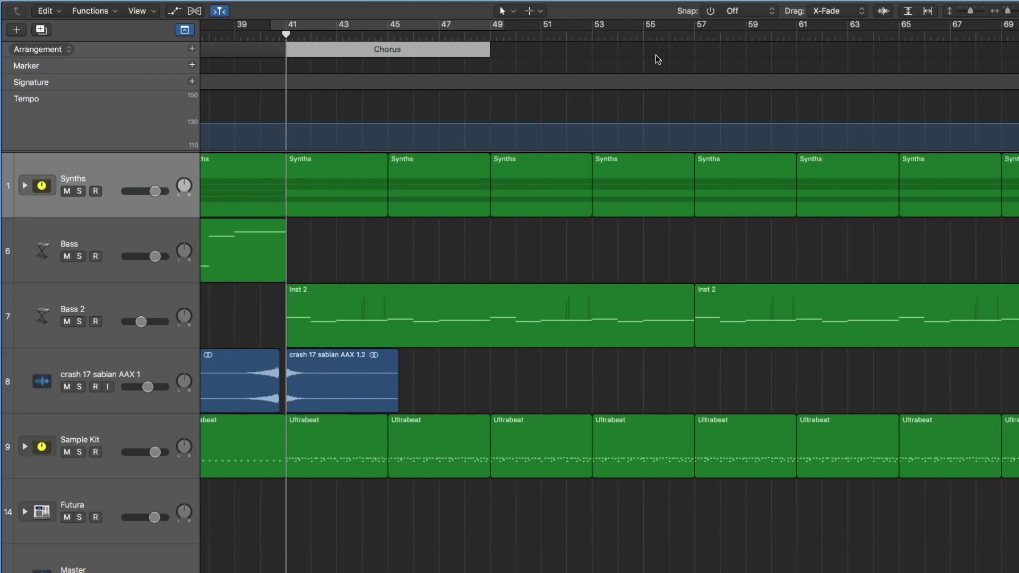
scroll(655, 55, down, 5)
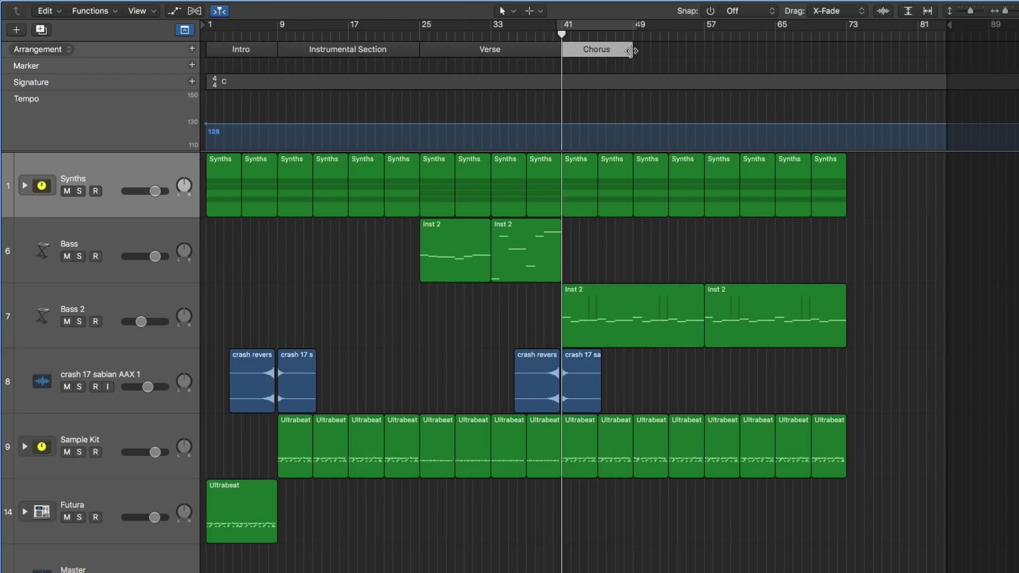
drag(630, 50, 846, 110)
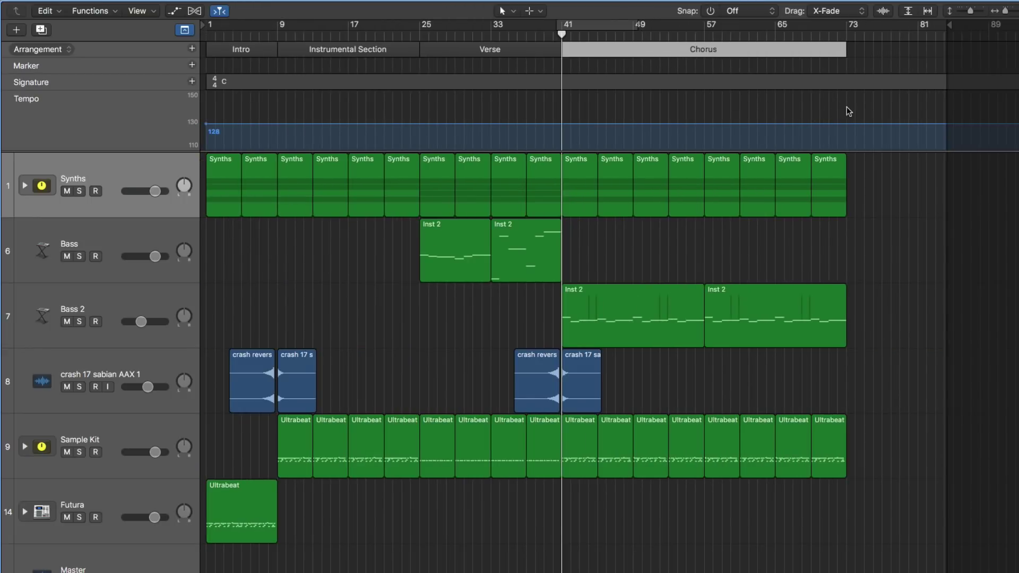
click(703, 270)
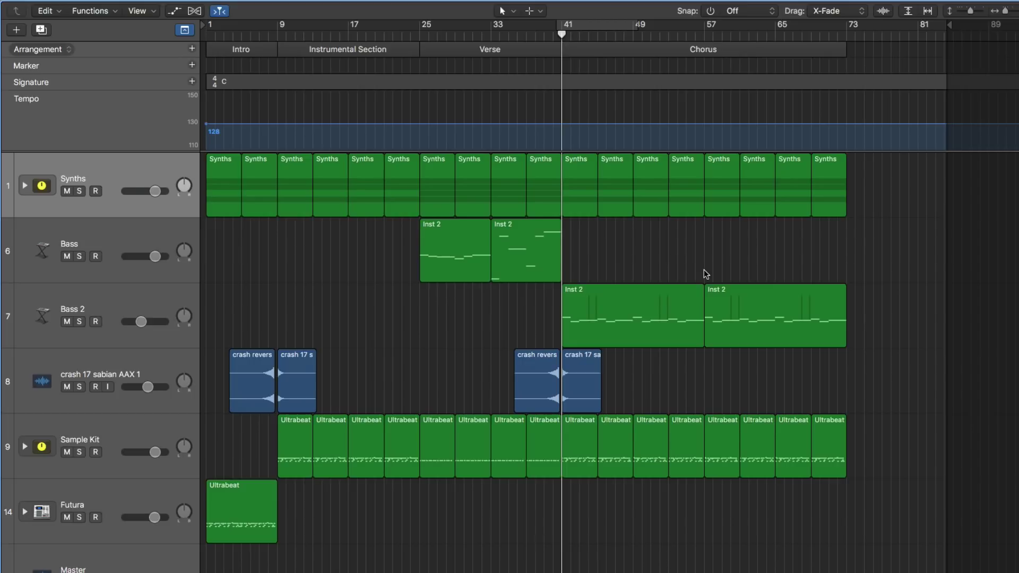
- Show the colour palette and colour the Intro marker red
click(138, 10)
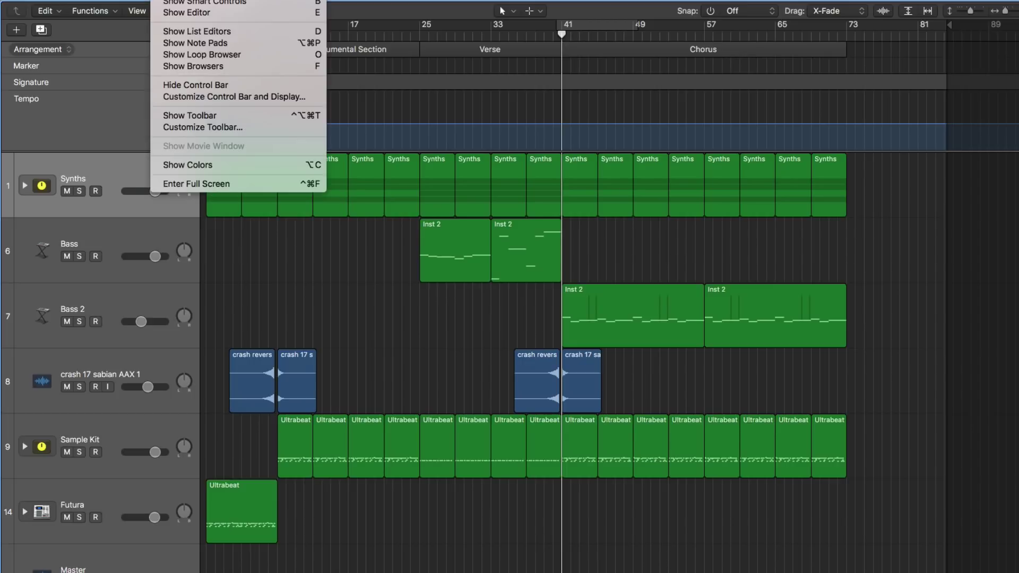
click(250, 166)
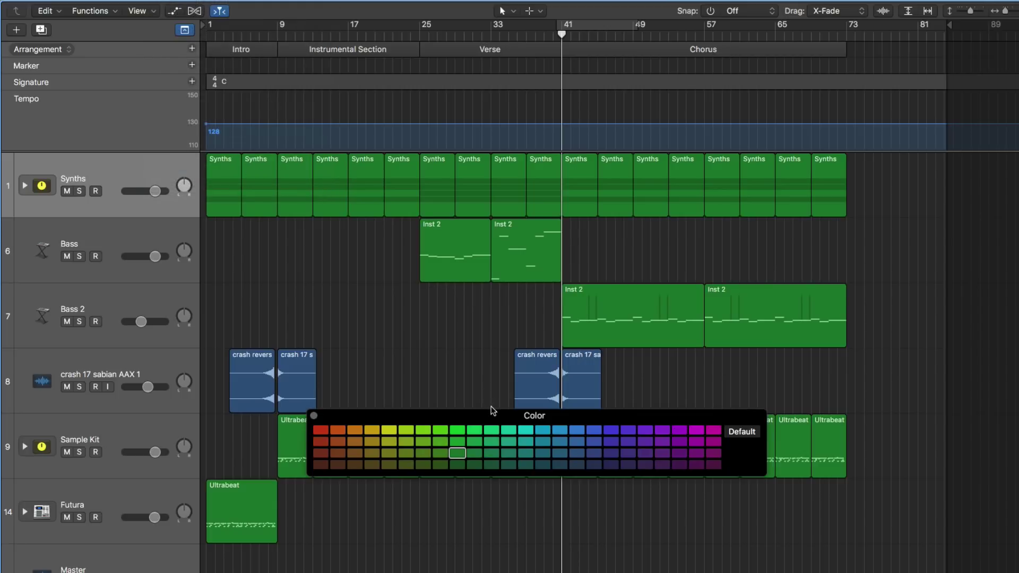
drag(491, 412, 330, 135)
click(243, 52)
click(240, 49)
click(159, 153)
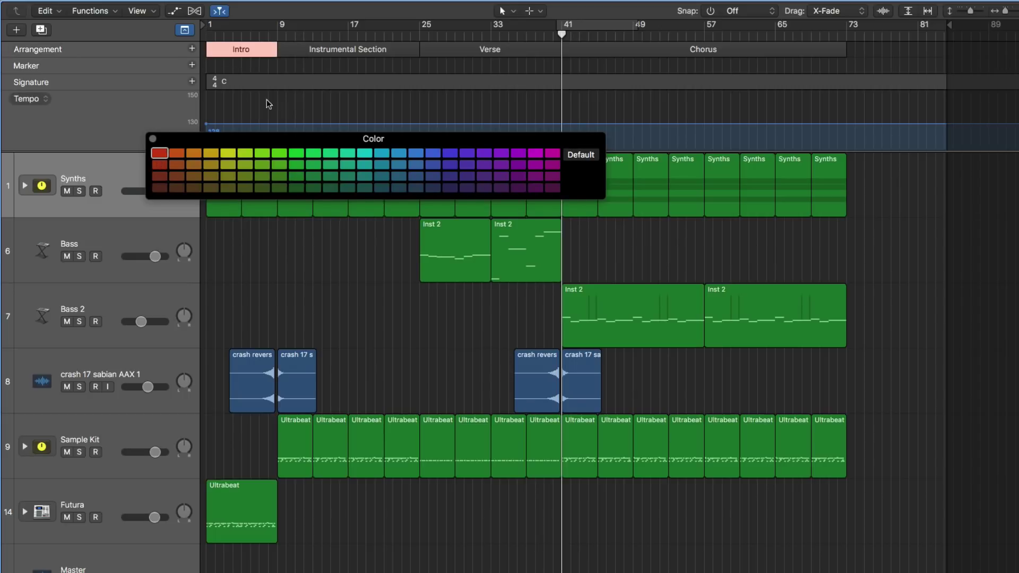
- Colour Instrumental Section green, Verse purple and Chorus magenta, then close the palette
click(348, 49)
click(332, 154)
click(489, 49)
click(451, 153)
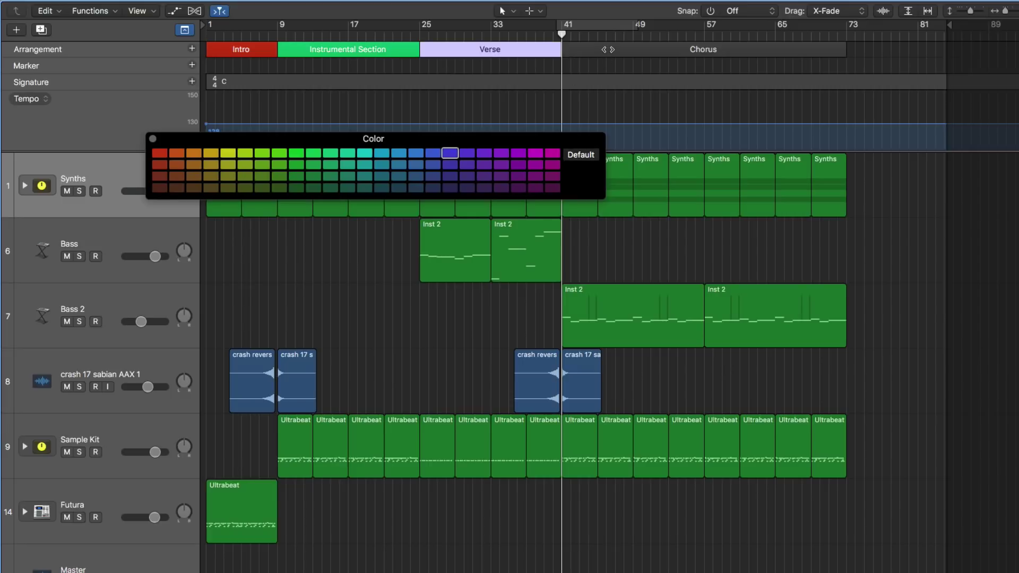
click(609, 49)
click(552, 154)
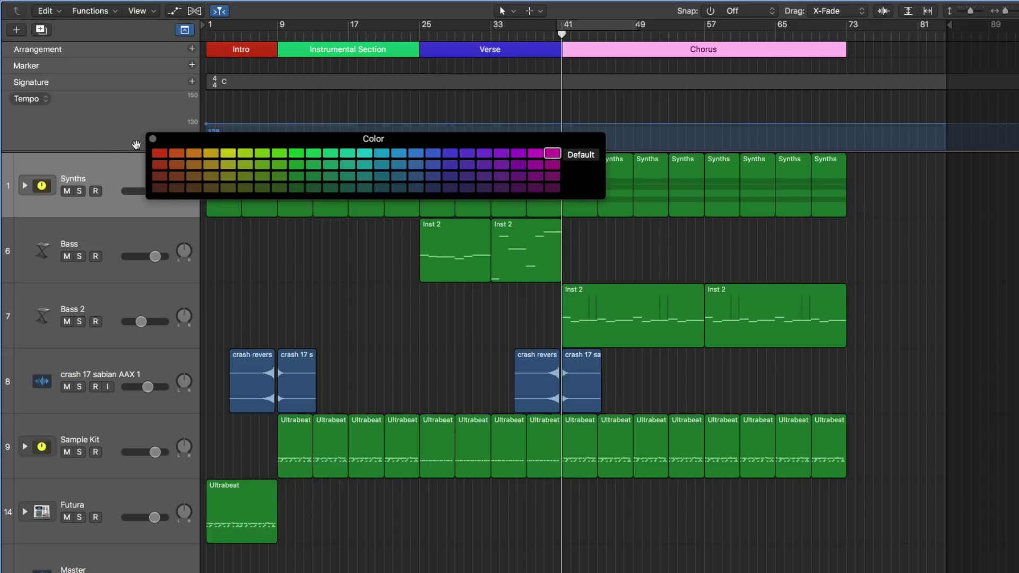
click(154, 138)
click(264, 255)
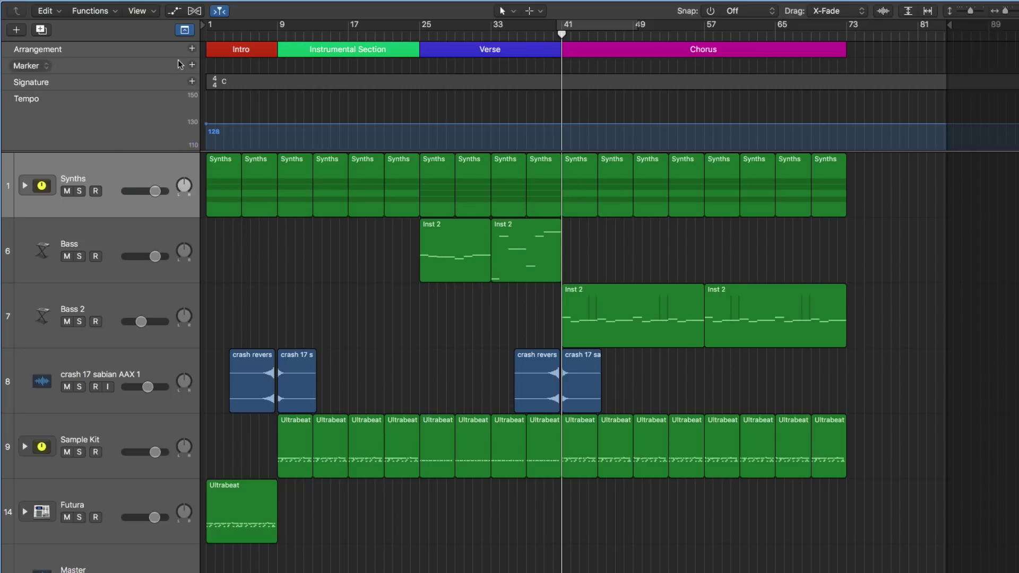
click(184, 30)
click(184, 31)
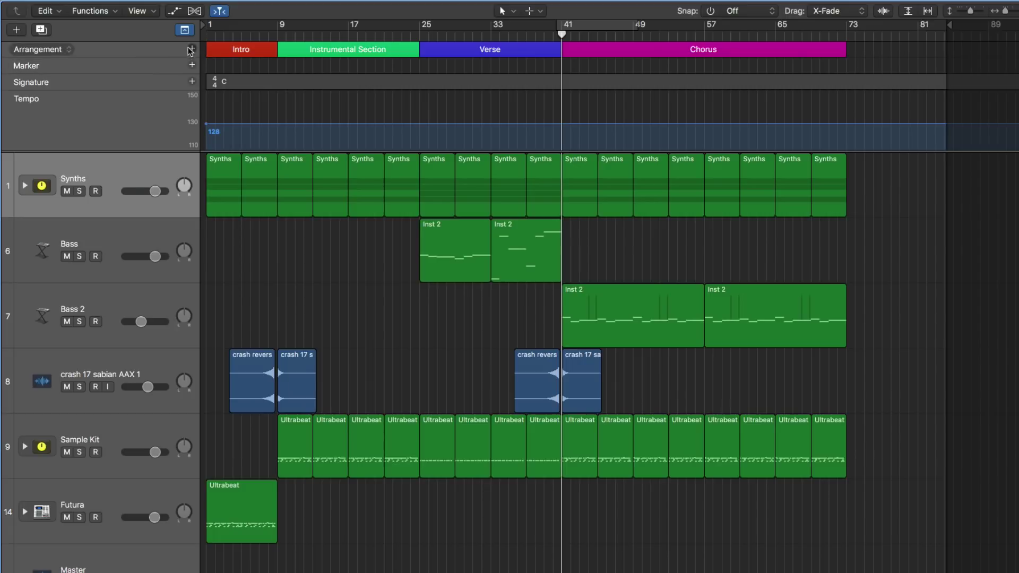
click(184, 31)
click(185, 30)
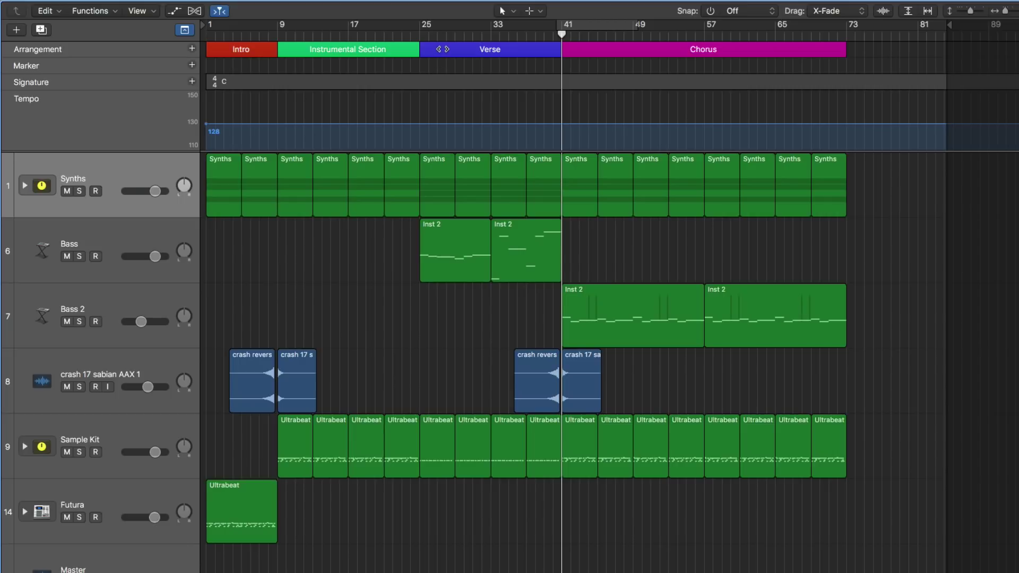
- Copy the Verse section to bar 73, followed by a copy of the Chorus
drag(443, 48, 848, 88)
click(765, 246)
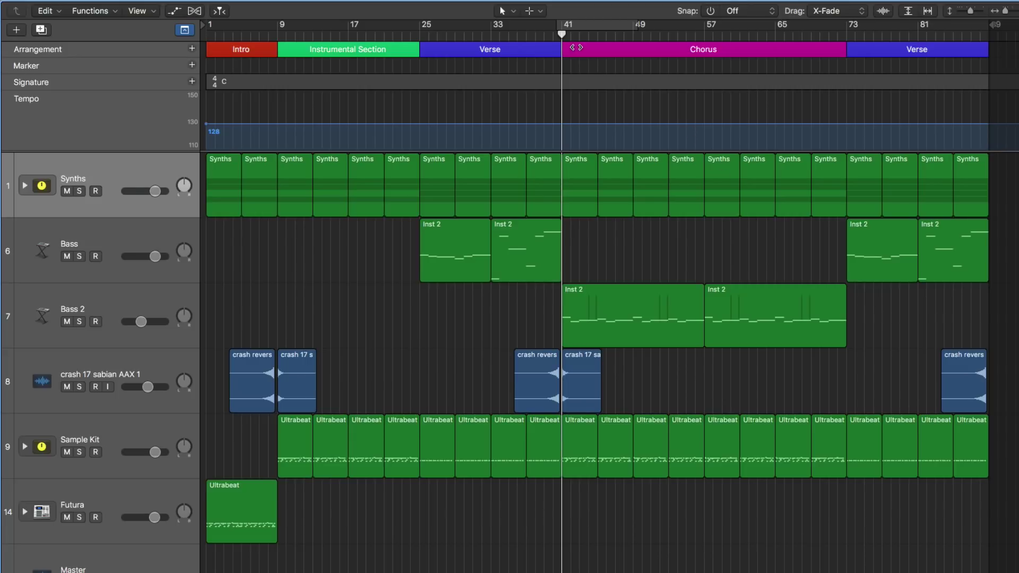
drag(575, 48, 990, 56)
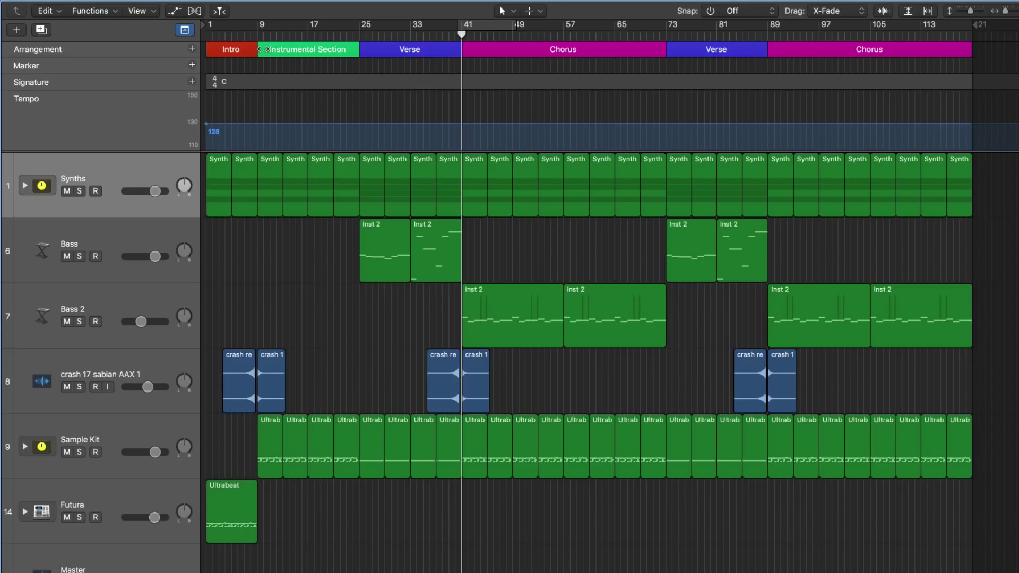
- Copy the Instrumental Section to bar 121 and another Verse to bar 137
drag(266, 50, 987, 46)
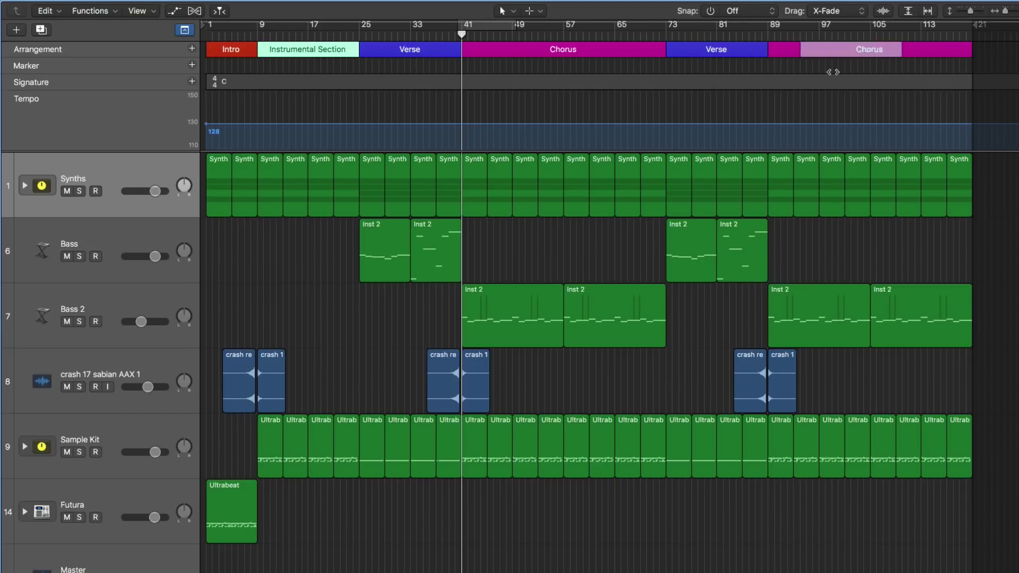
drag(985, 48, 975, 50)
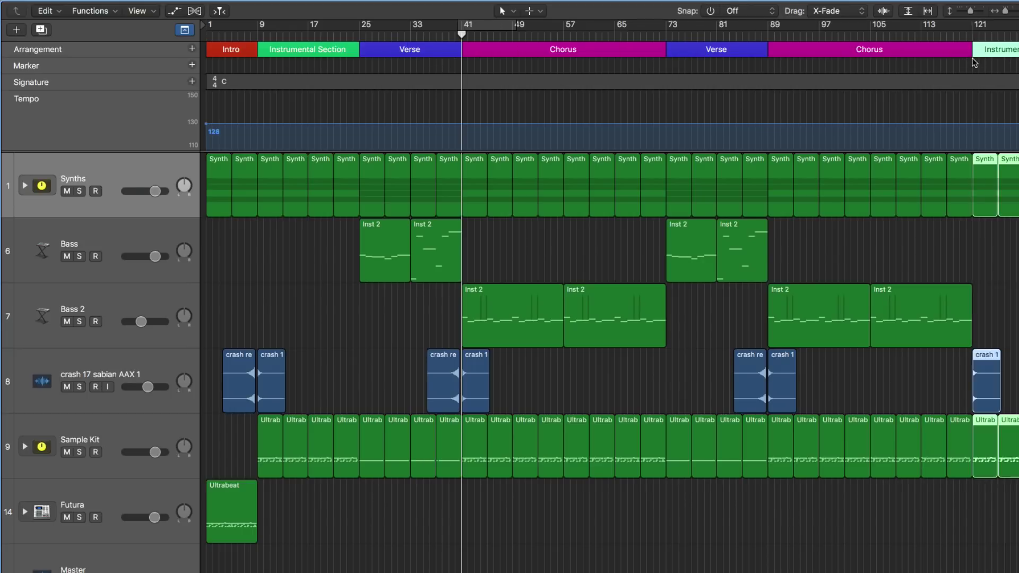
key(ctrl+Left)
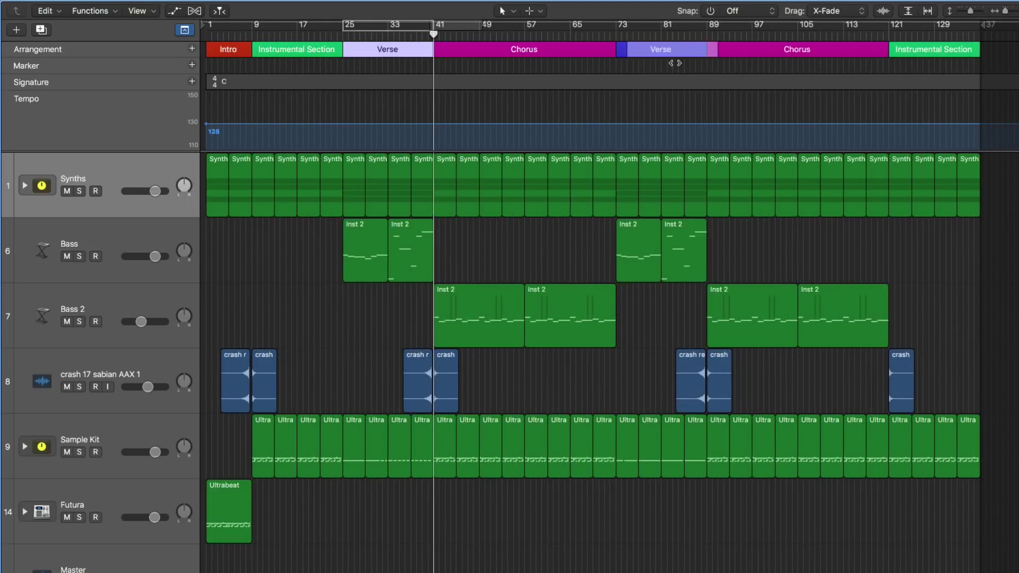
drag(388, 49, 995, 50)
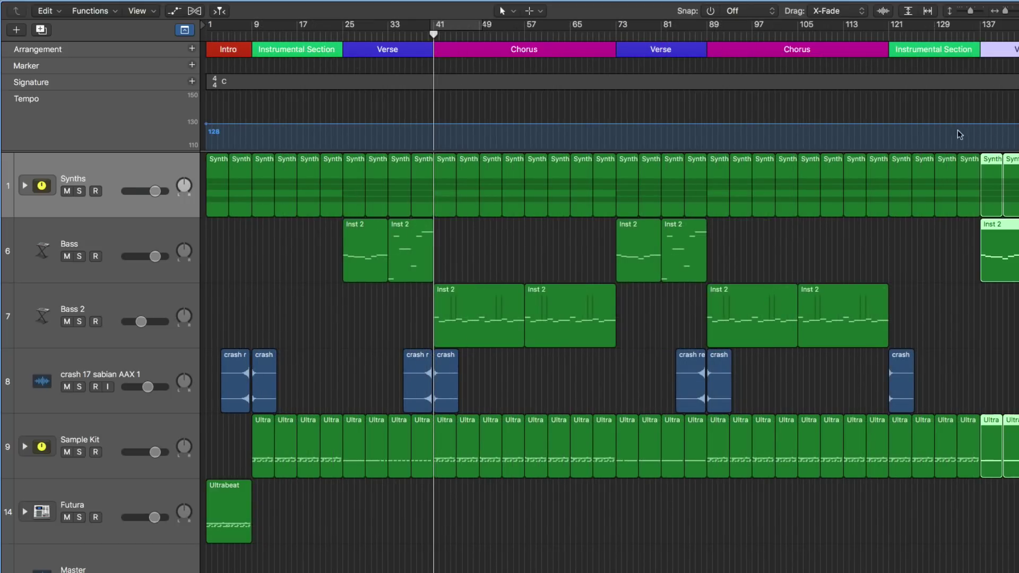
key(ctrl+Left)
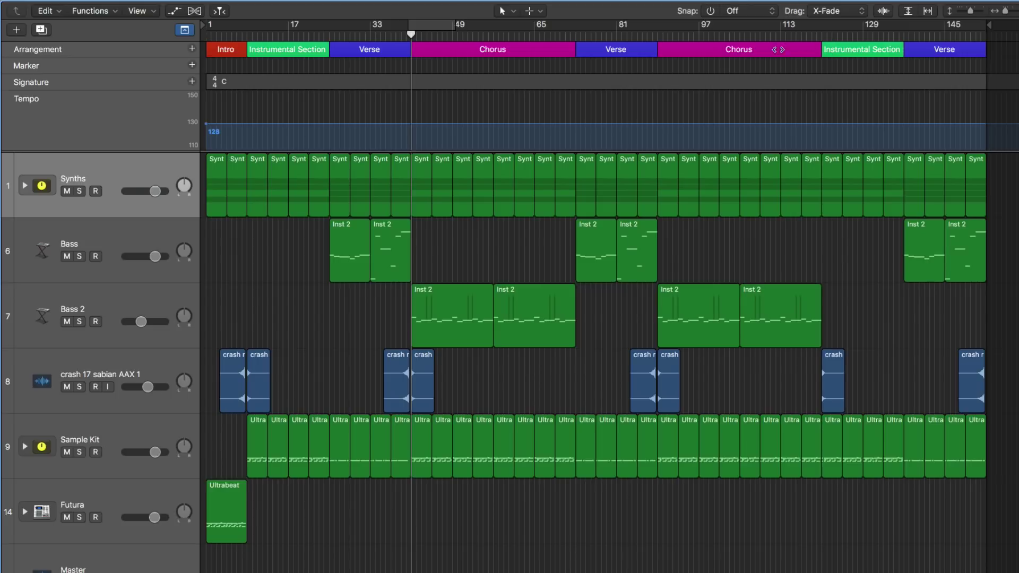
double_click(837, 48)
drag(809, 65, 658, 79)
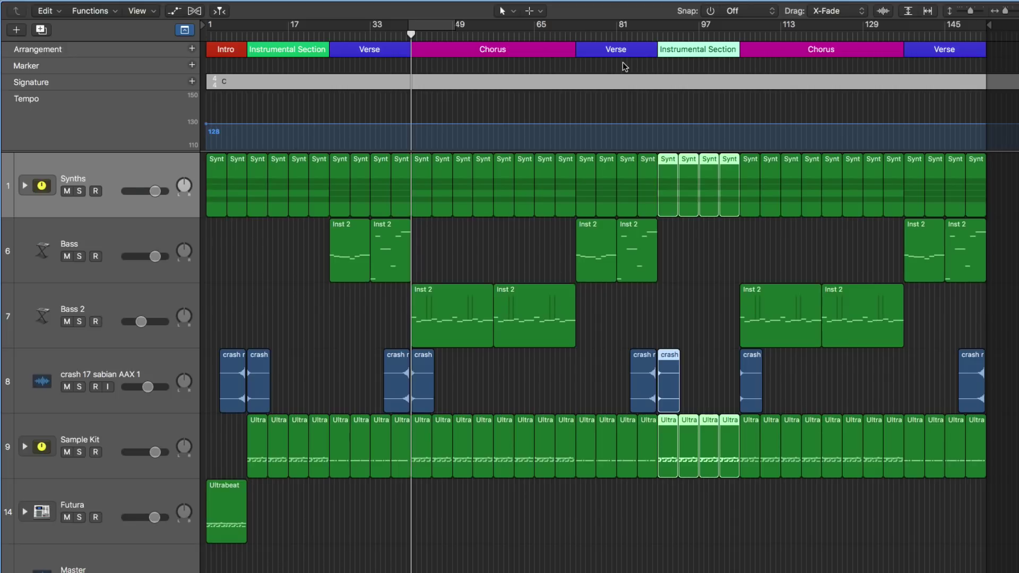
key(super+z)
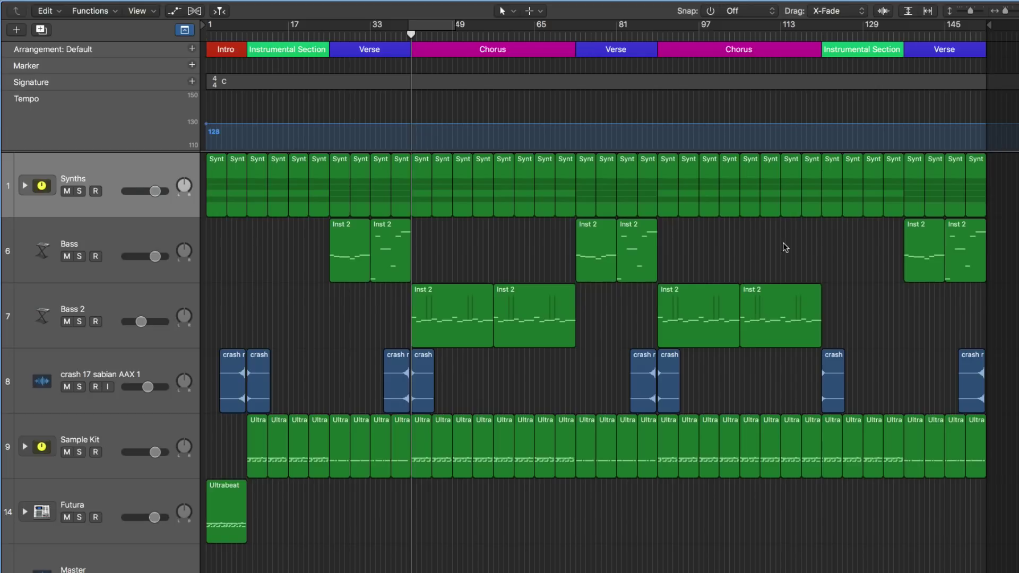
- Rename the Default arrangement marker set to 'Version 1'
click(58, 50)
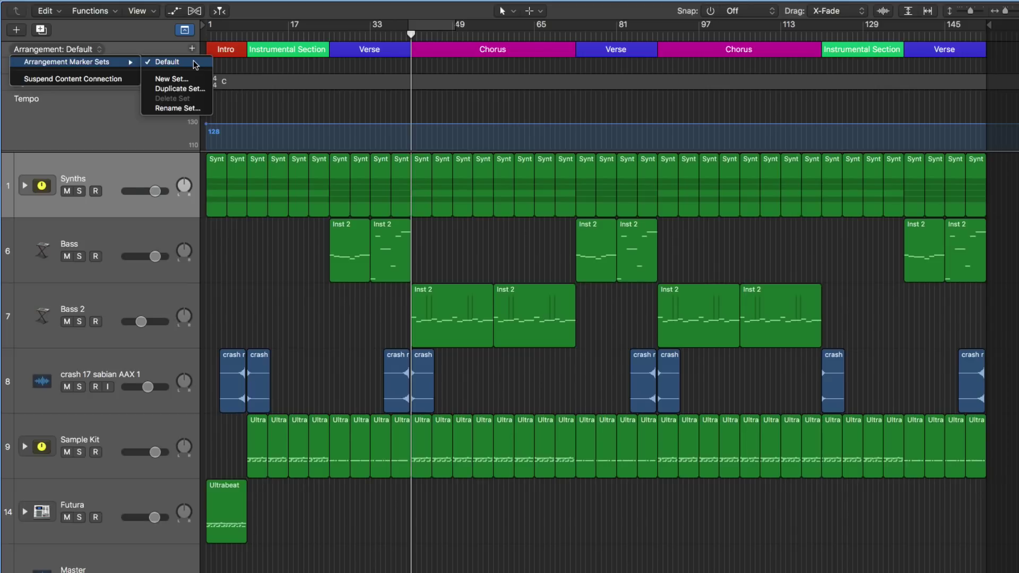
click(177, 108)
text(Version 1)
key(Return)
- Duplicate Version 1 as a new marker set named 'Version 2'
click(79, 49)
mouse_move(72, 63)
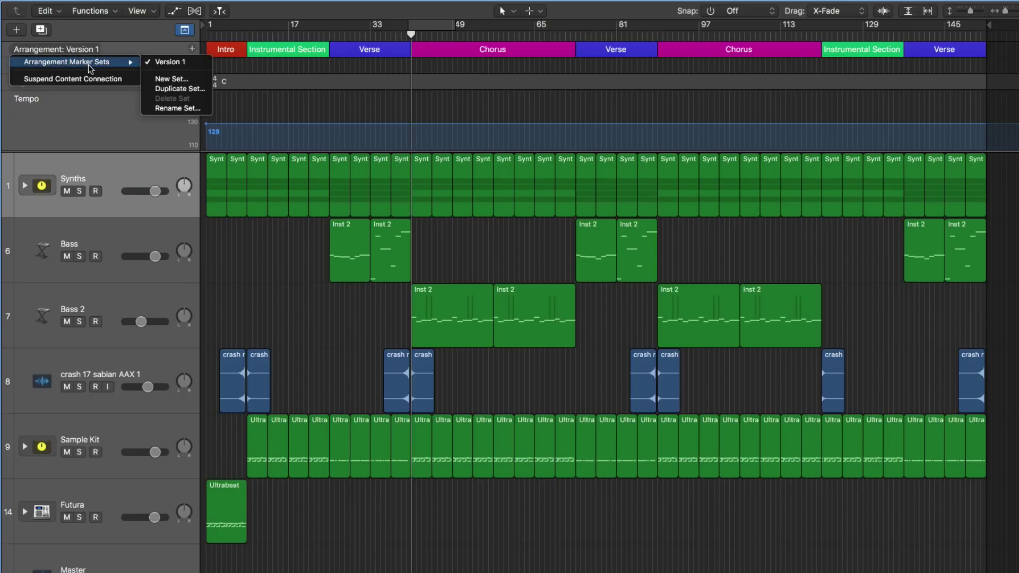
click(180, 88)
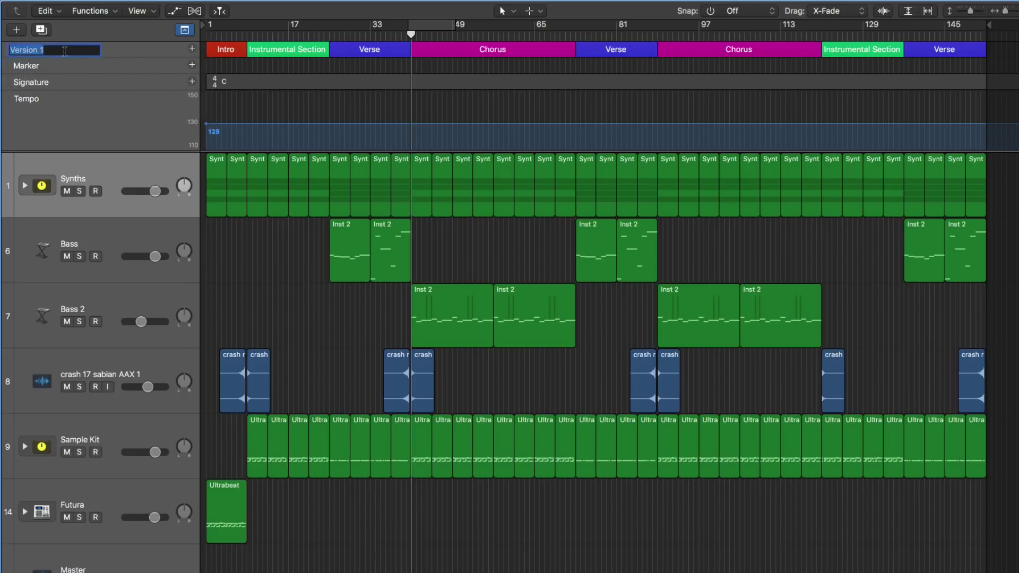
text(2)
key(Return)
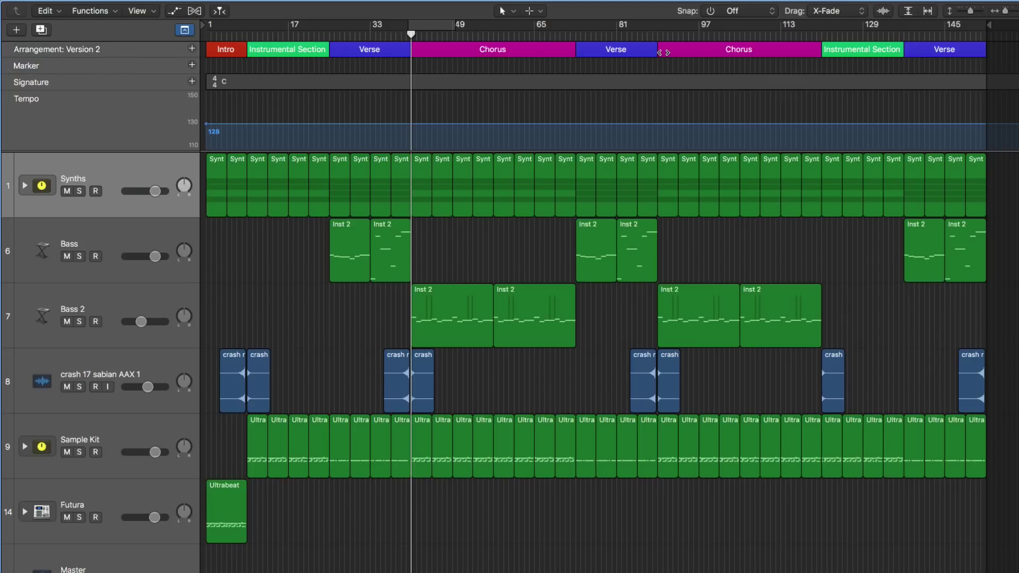
- In Version 2, move the second Chorus after the Instrumental Section
drag(669, 52, 903, 71)
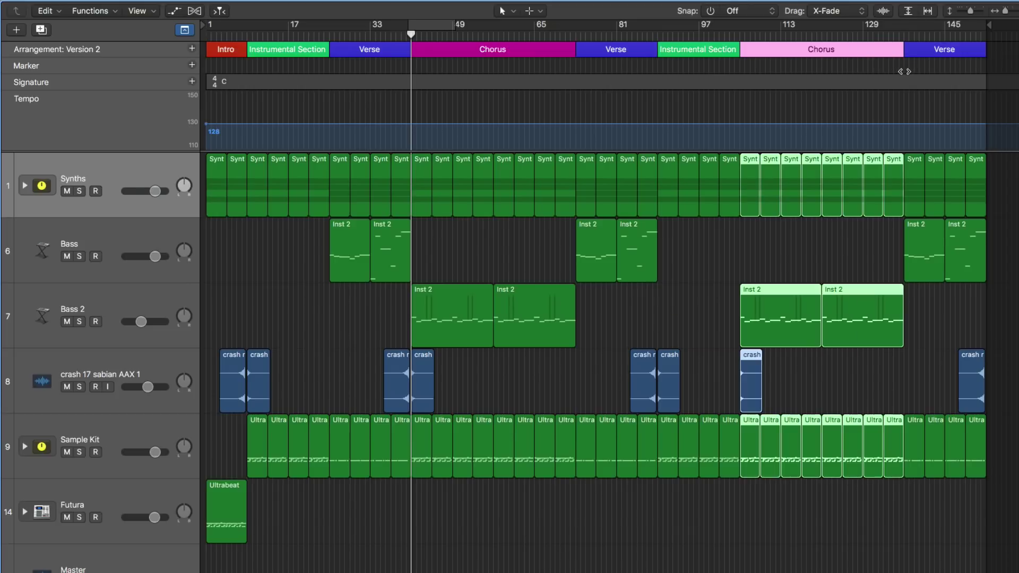
click(688, 294)
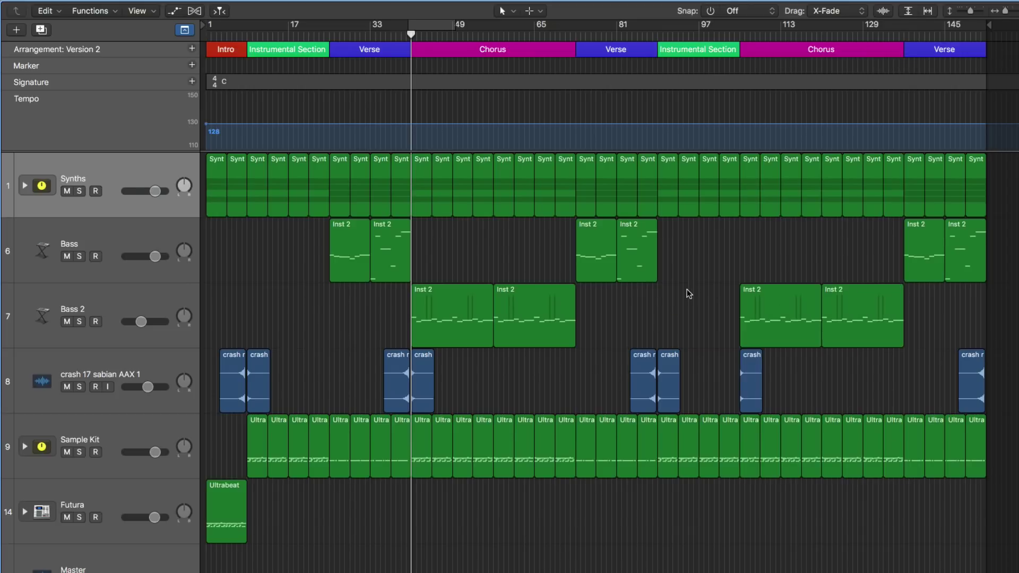
click(80, 49)
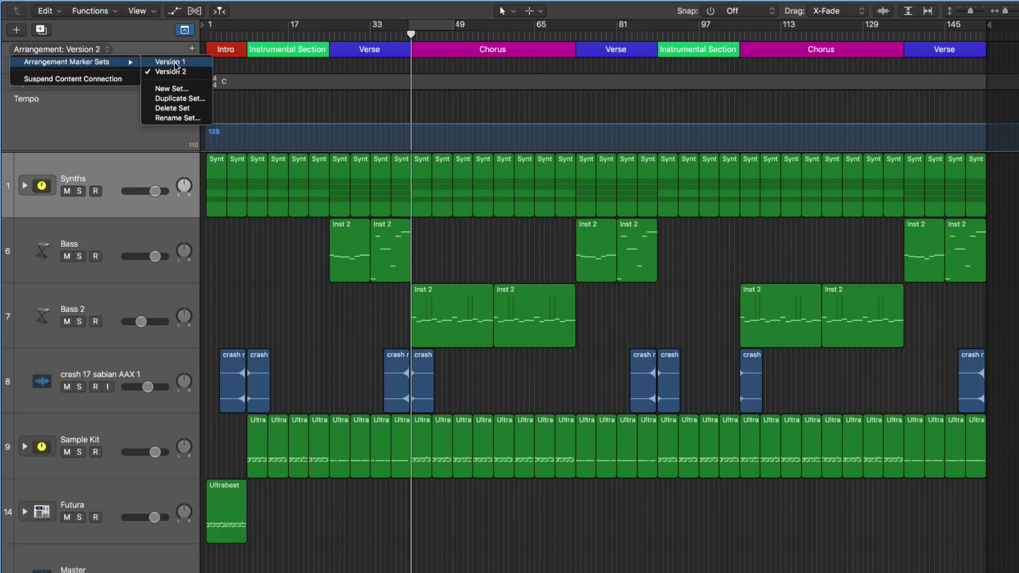
click(175, 64)
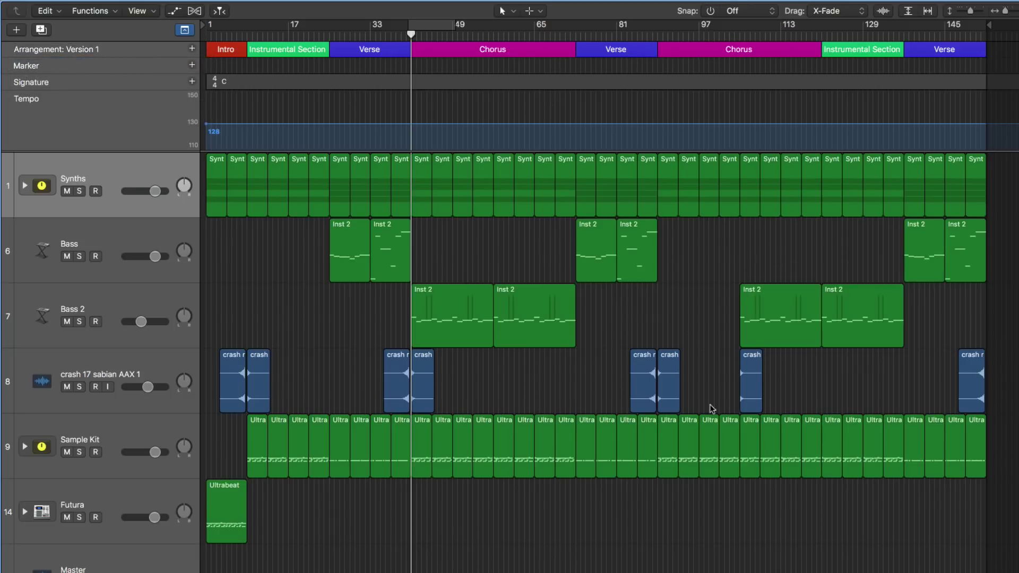
- Switch between the Version 1 and Version 2 marker sets twice, ending on Version 1
click(60, 49)
mouse_move(67, 62)
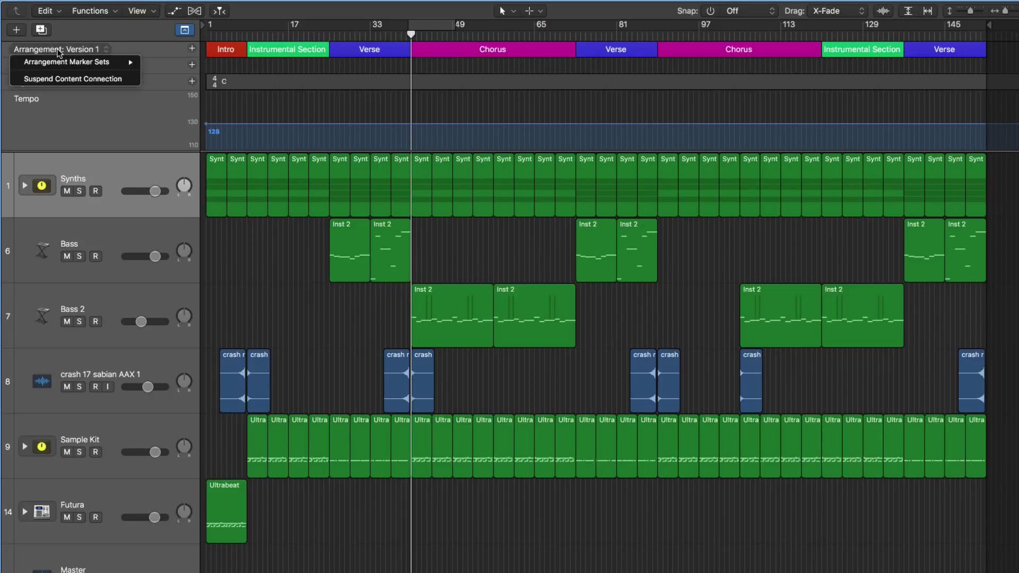
click(171, 72)
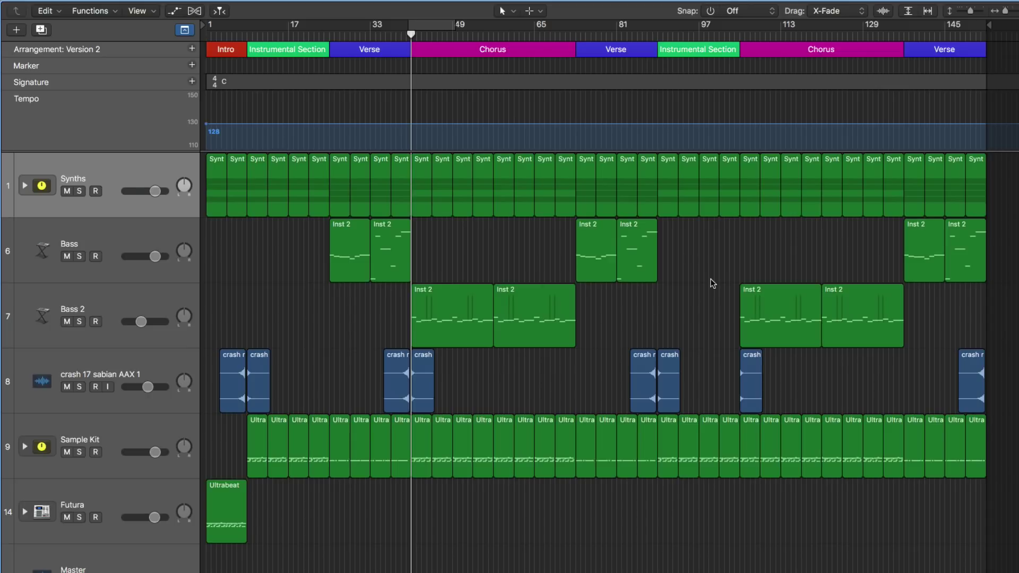
click(60, 49)
mouse_move(68, 61)
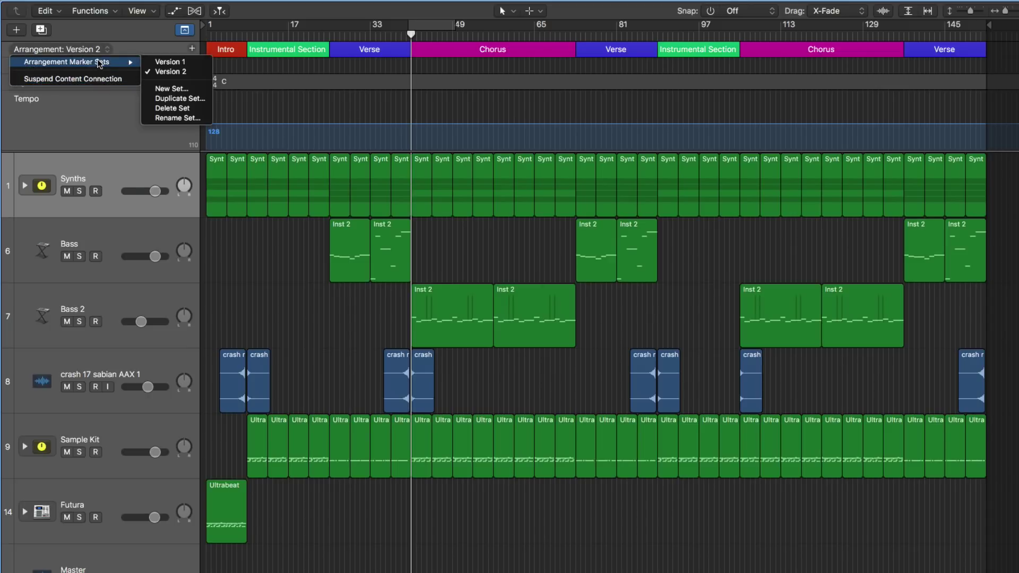
click(170, 61)
click(60, 49)
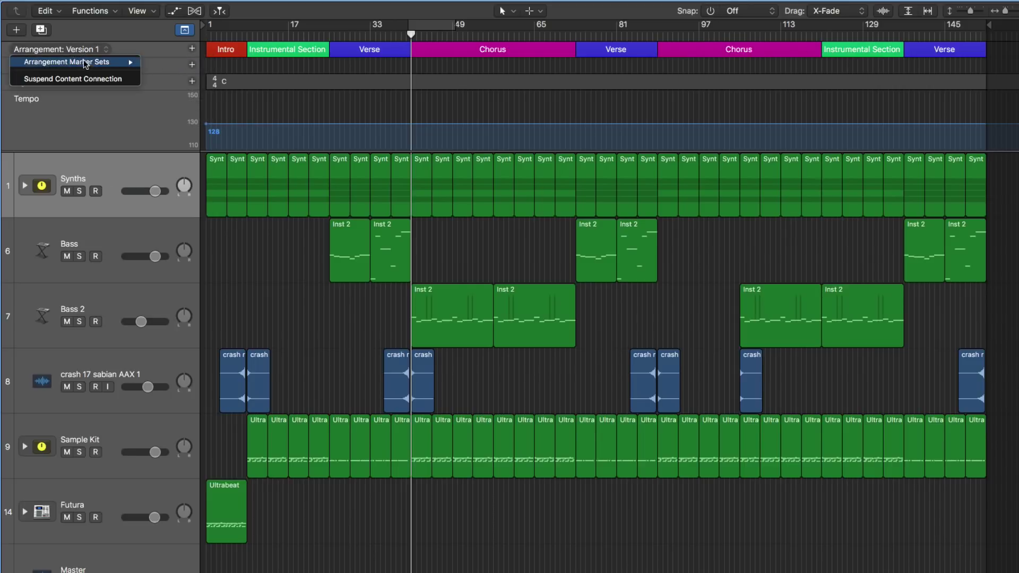
click(176, 72)
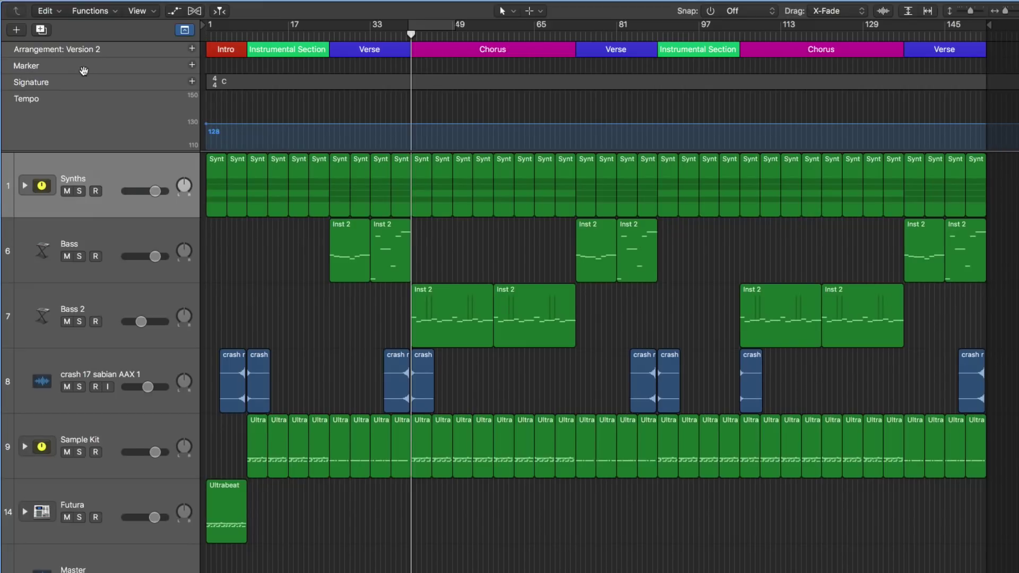
click(69, 50)
mouse_move(67, 62)
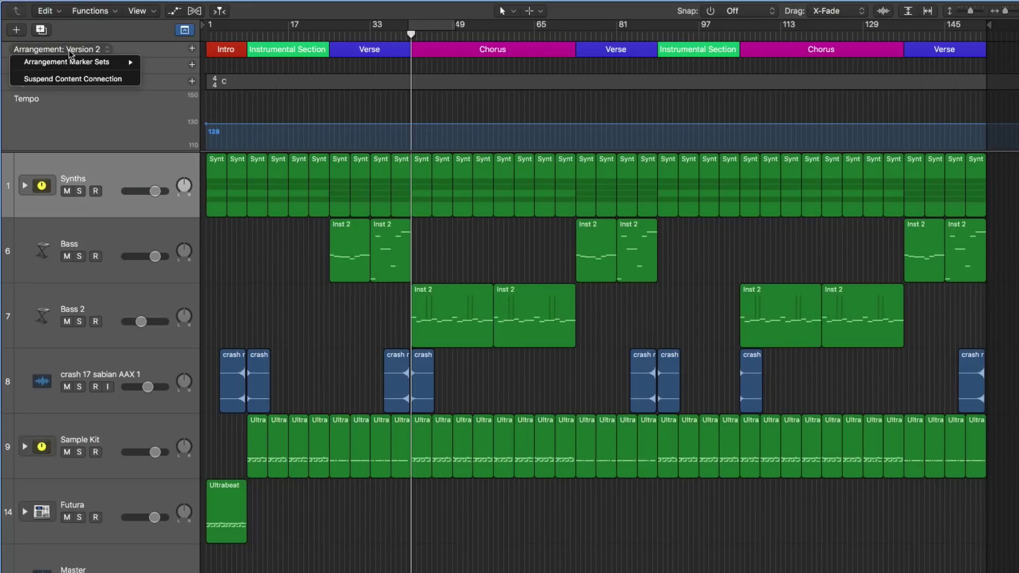
click(169, 62)
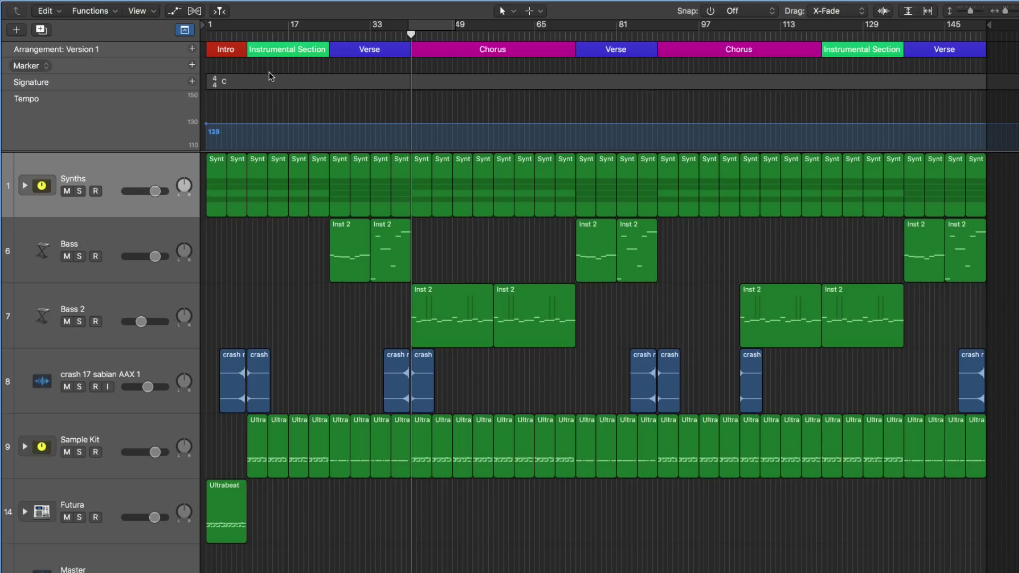
- Suspend the content connection and switch only the markers to Version 2
click(91, 50)
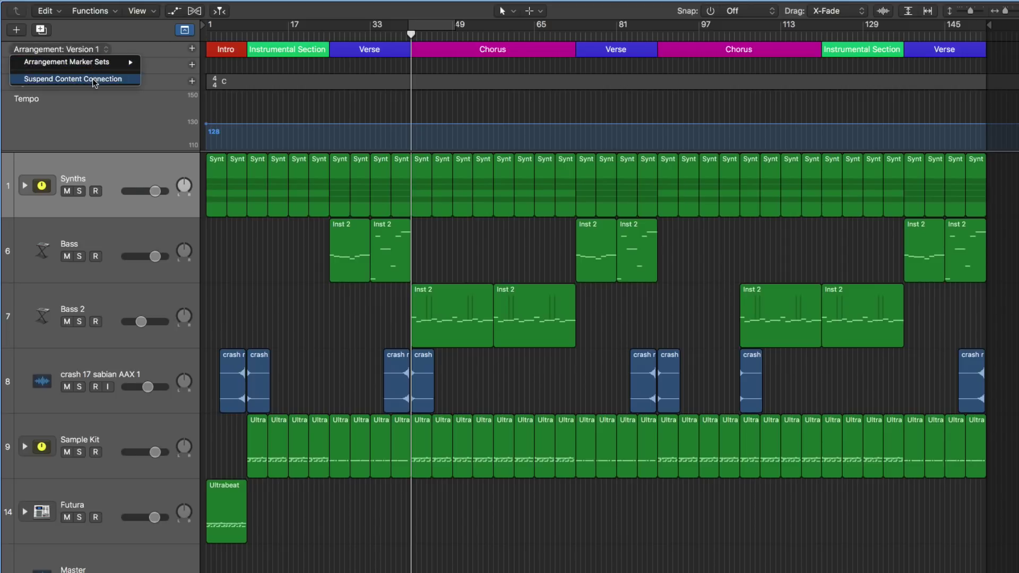
click(41, 80)
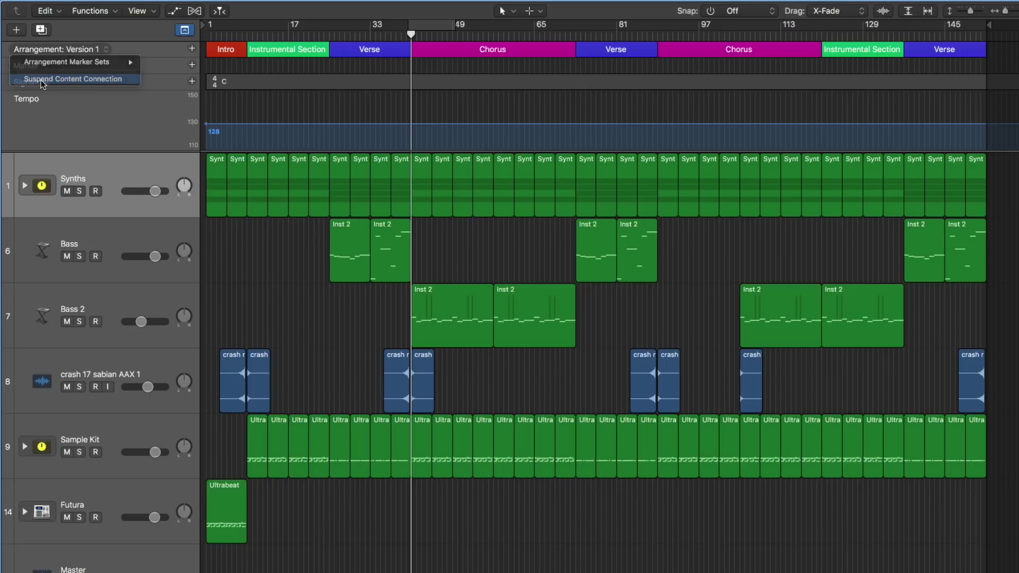
click(78, 50)
mouse_move(67, 62)
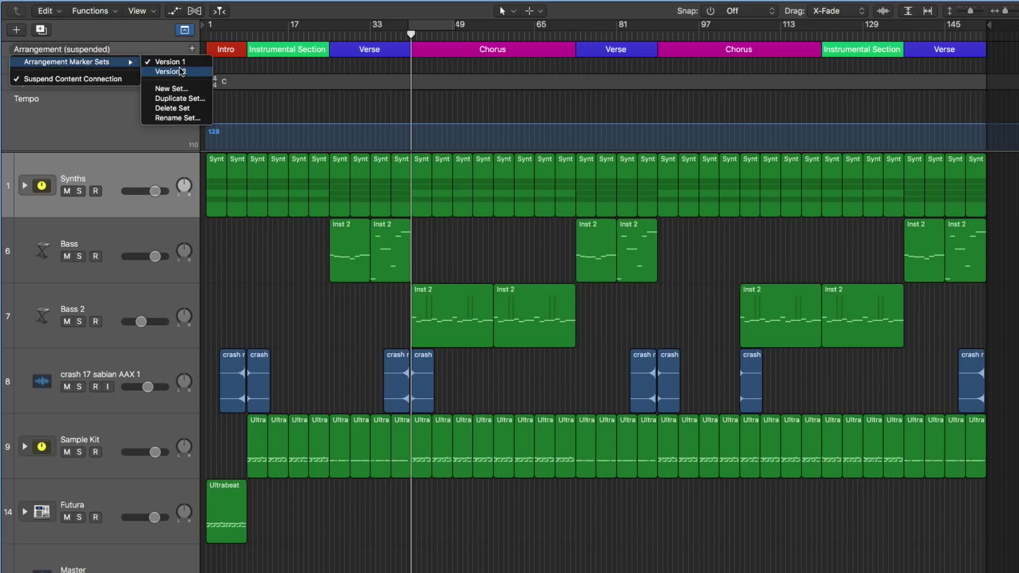
click(181, 72)
- Switch the markers back to Version 1, leaving the connection suspended
click(78, 50)
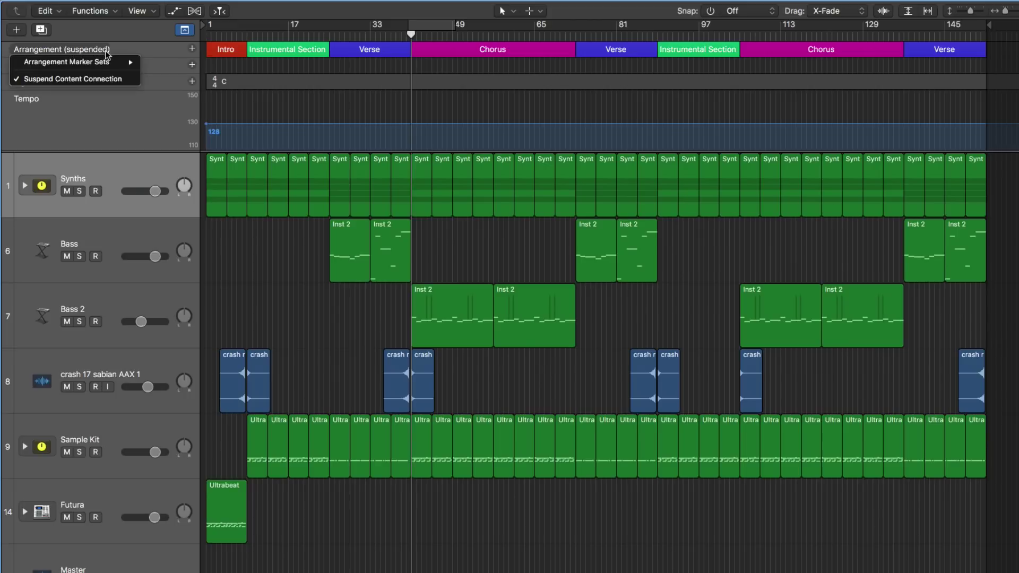
click(170, 61)
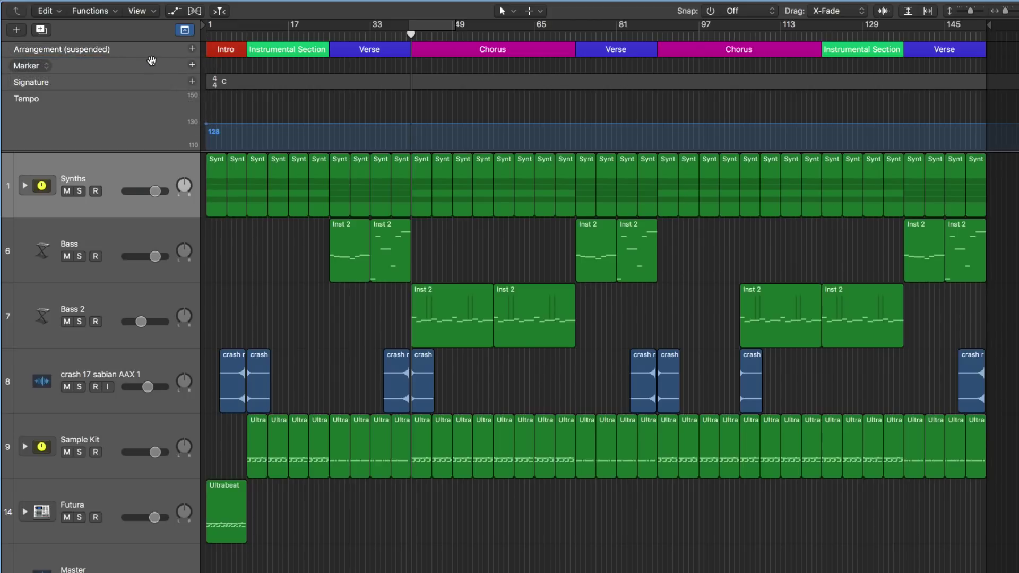
click(76, 49)
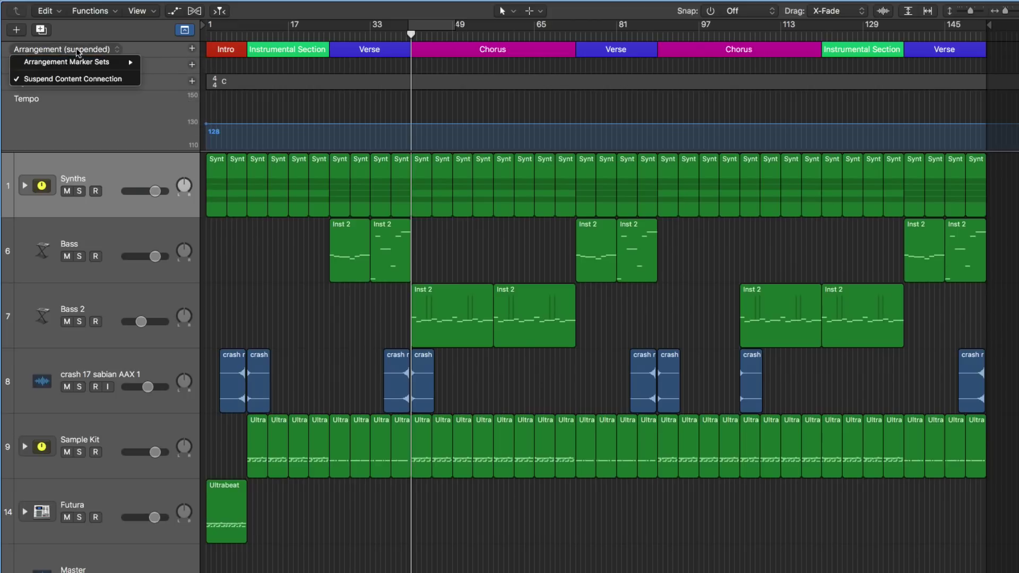
click(71, 79)
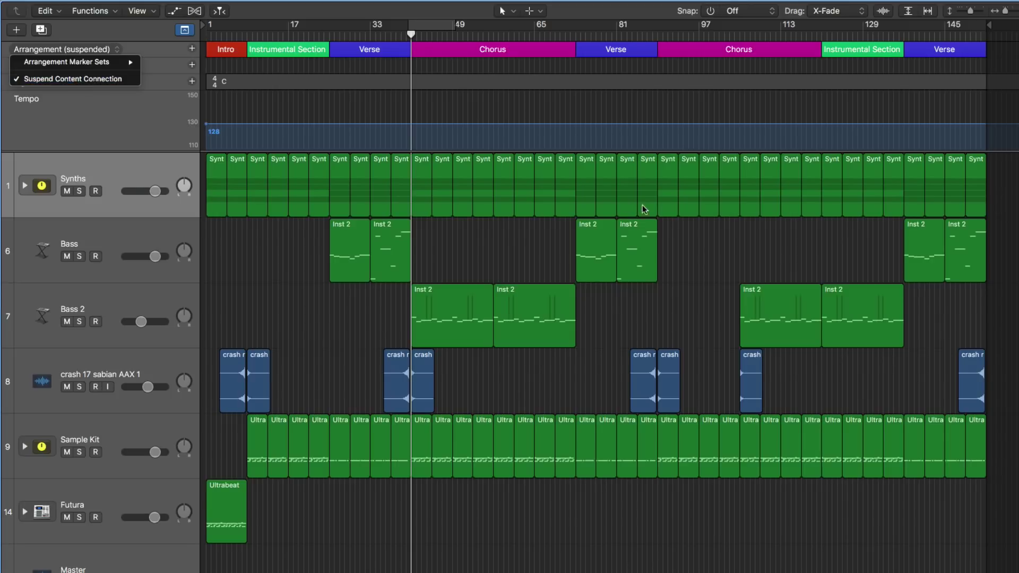
- Move Instrumental Section after the last Verse, undo it, and reconnect via Version 1
click(833, 46)
drag(984, 49, 987, 62)
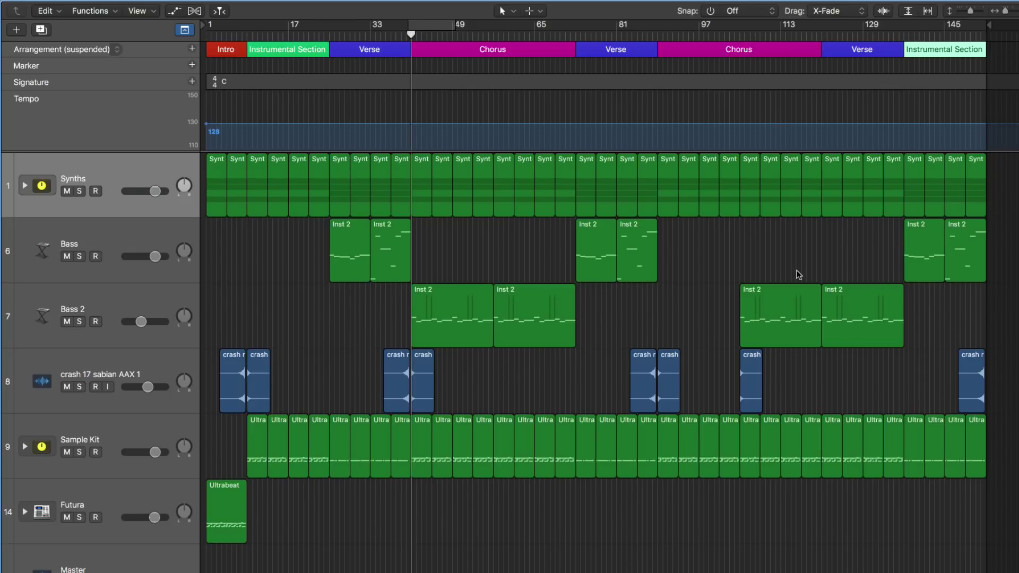
key(ctrl+z)
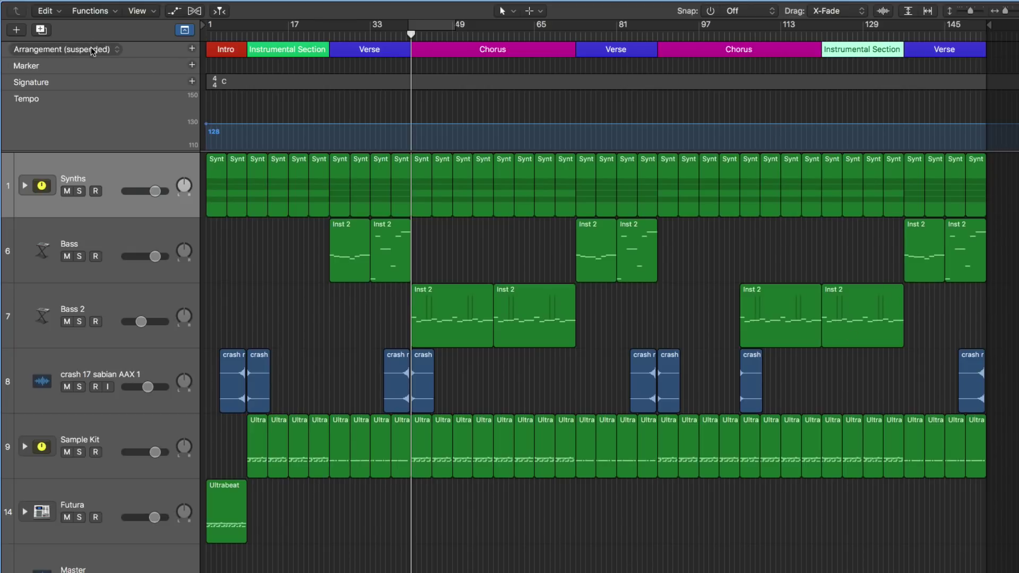
click(89, 47)
click(88, 70)
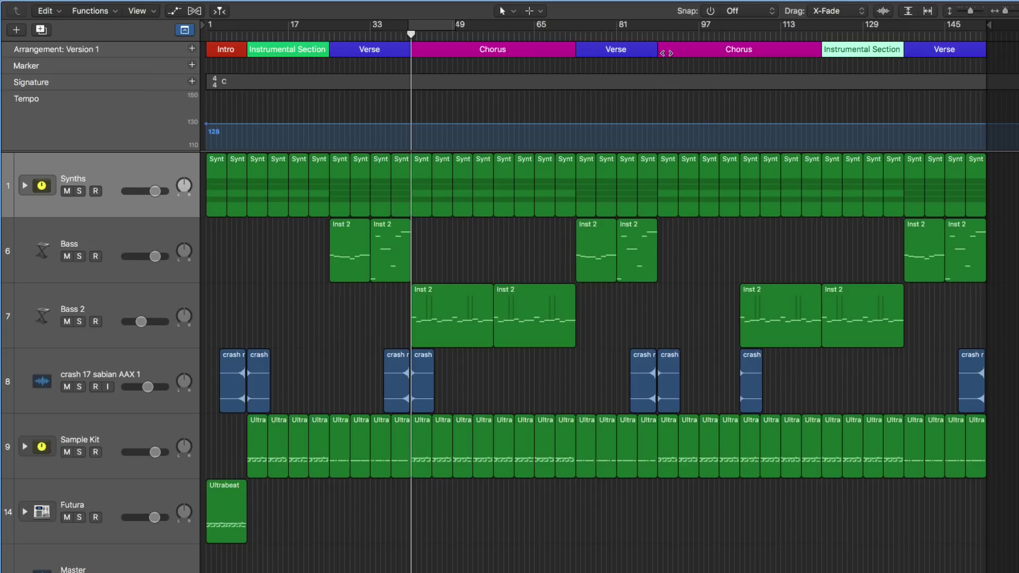
- Move the Instrumental Section and its regions to the end, after the final Verse
click(840, 48)
drag(862, 49, 985, 52)
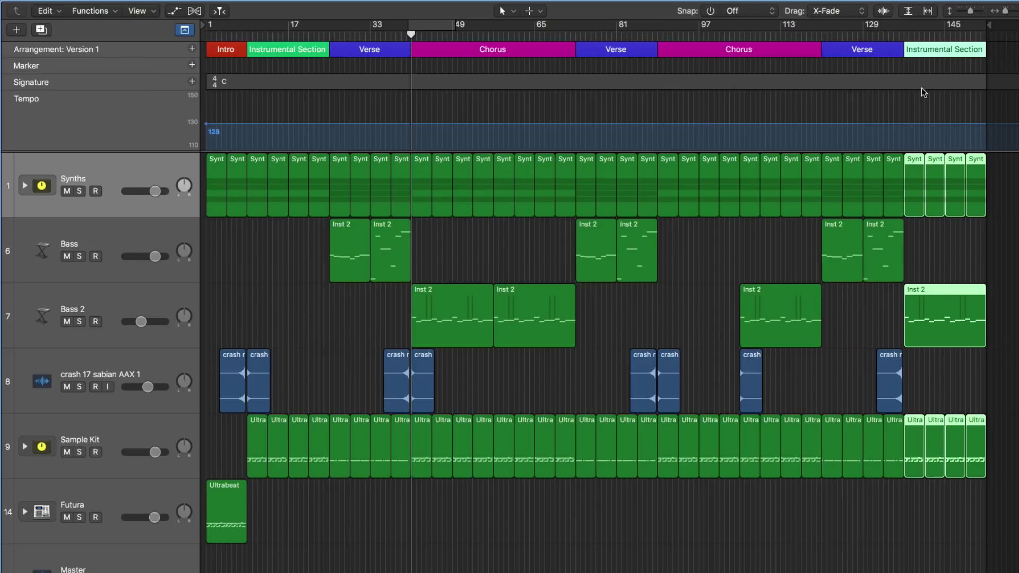
click(954, 268)
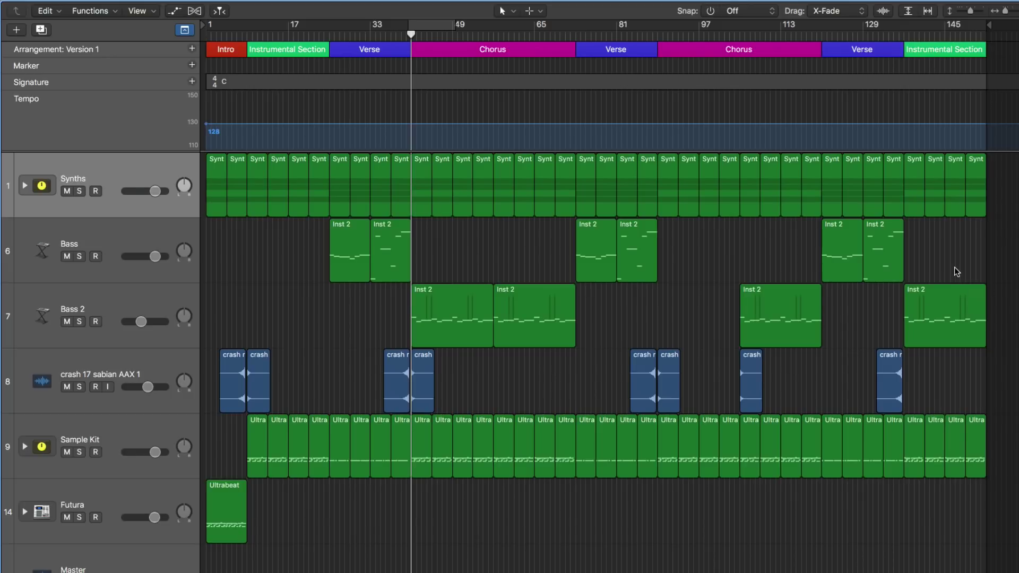
click(929, 49)
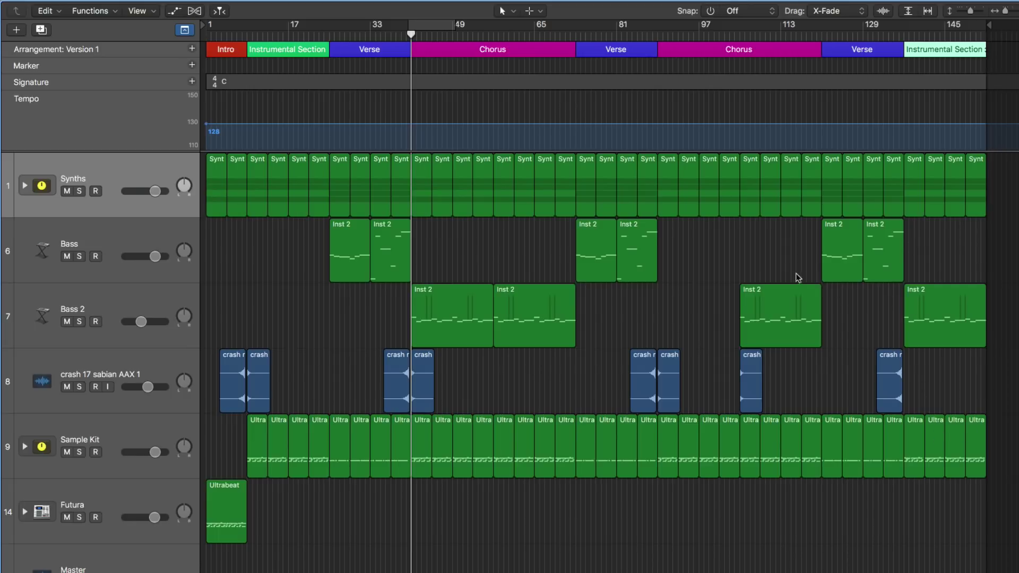
- Open the Arrangement: Version 1 popup to show the Version 1 and Version 2 sets
click(55, 49)
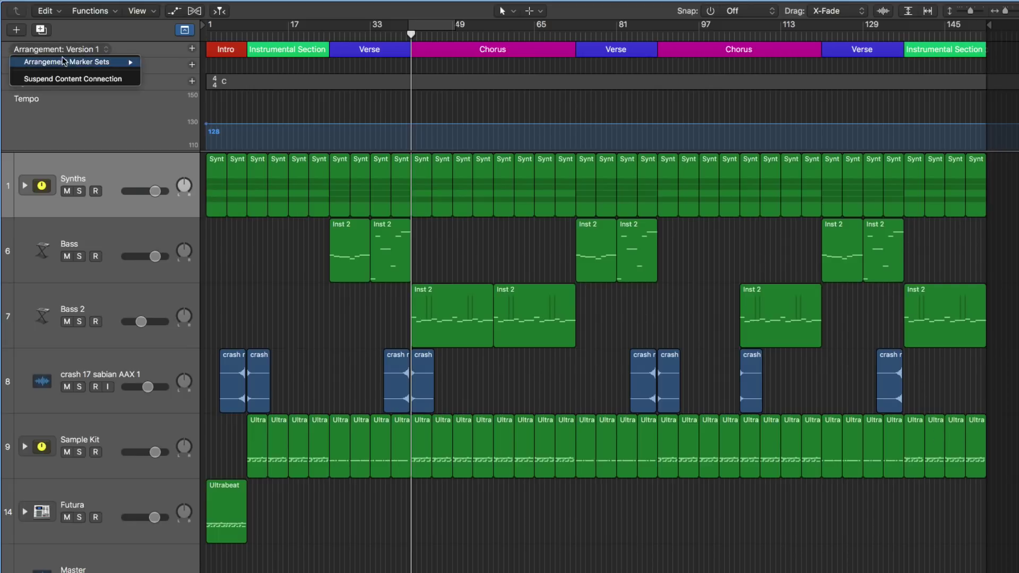